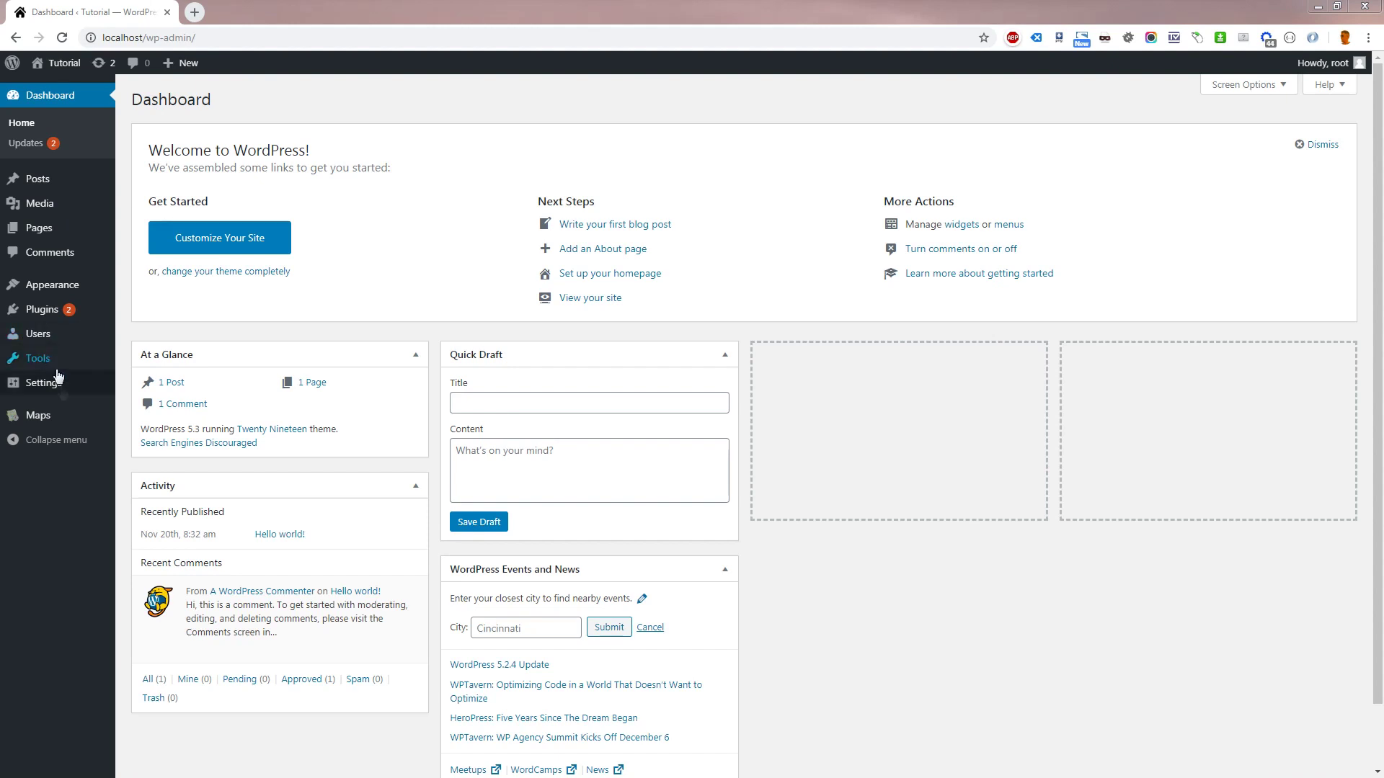
Step: Open the WP Google Maps My Maps list from the Maps menu in the admin sidebar
{"action": "mouse_move", "coordinate": [58, 415]}
{"action": "left_click", "coordinate": [148, 421]}
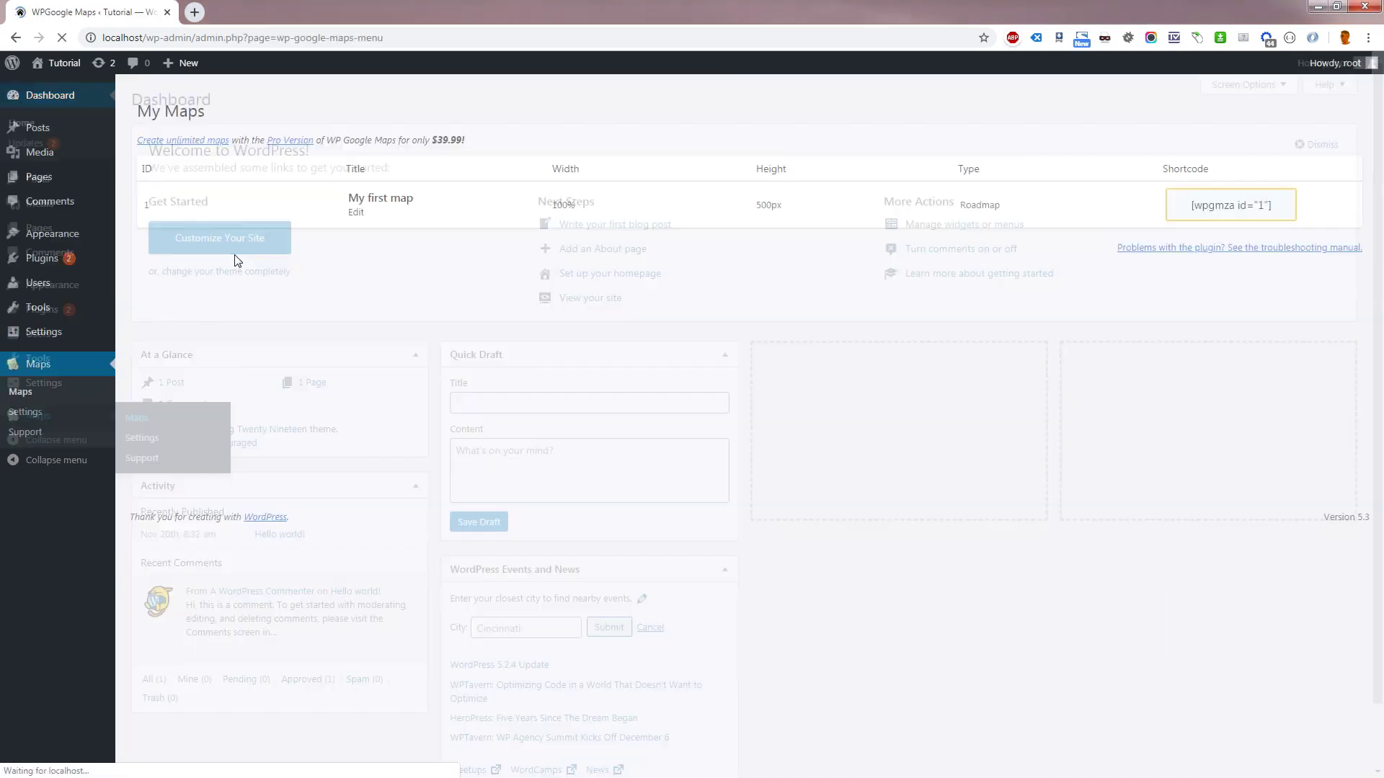
Step: Edit My first map, set Enable Store Locator to Yes, and save the map
{"action": "left_click", "coordinate": [357, 214]}
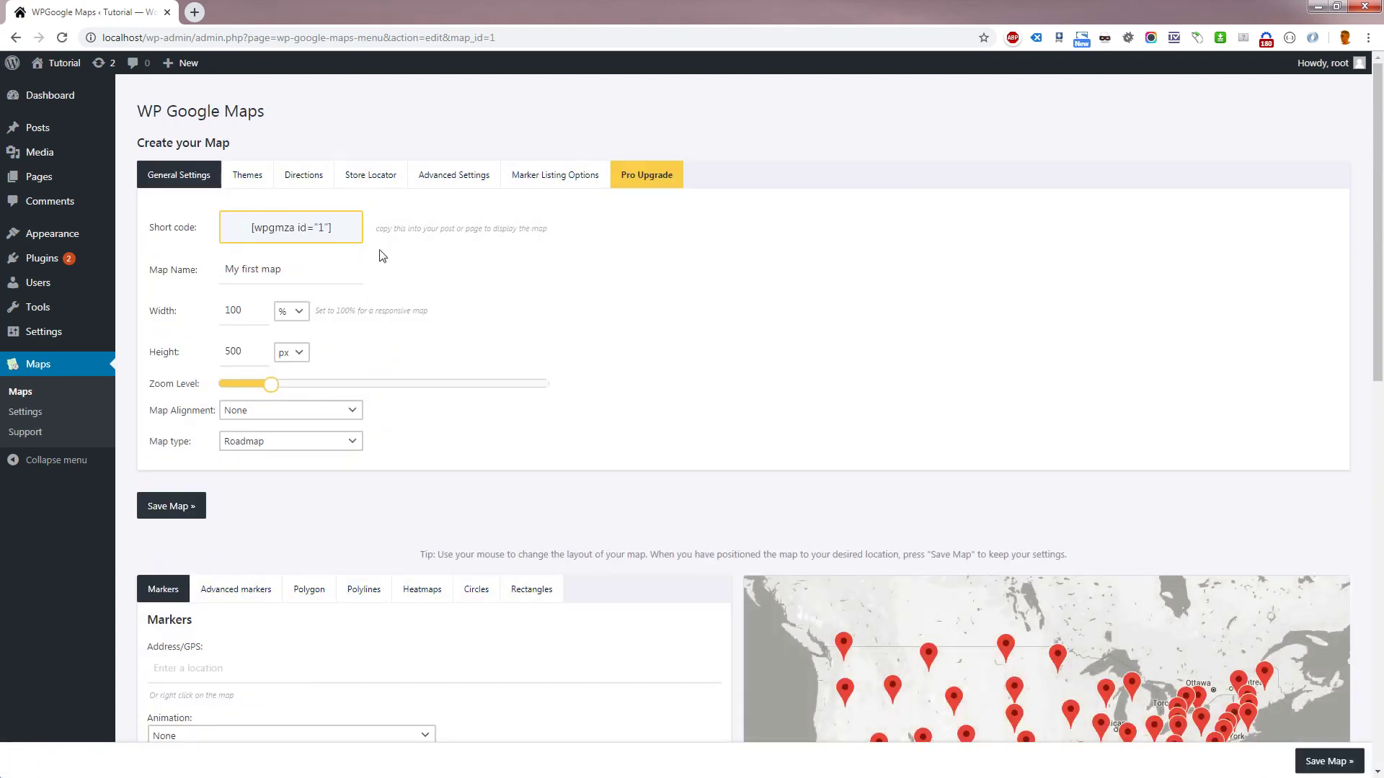
{"action": "left_click", "coordinate": [367, 184]}
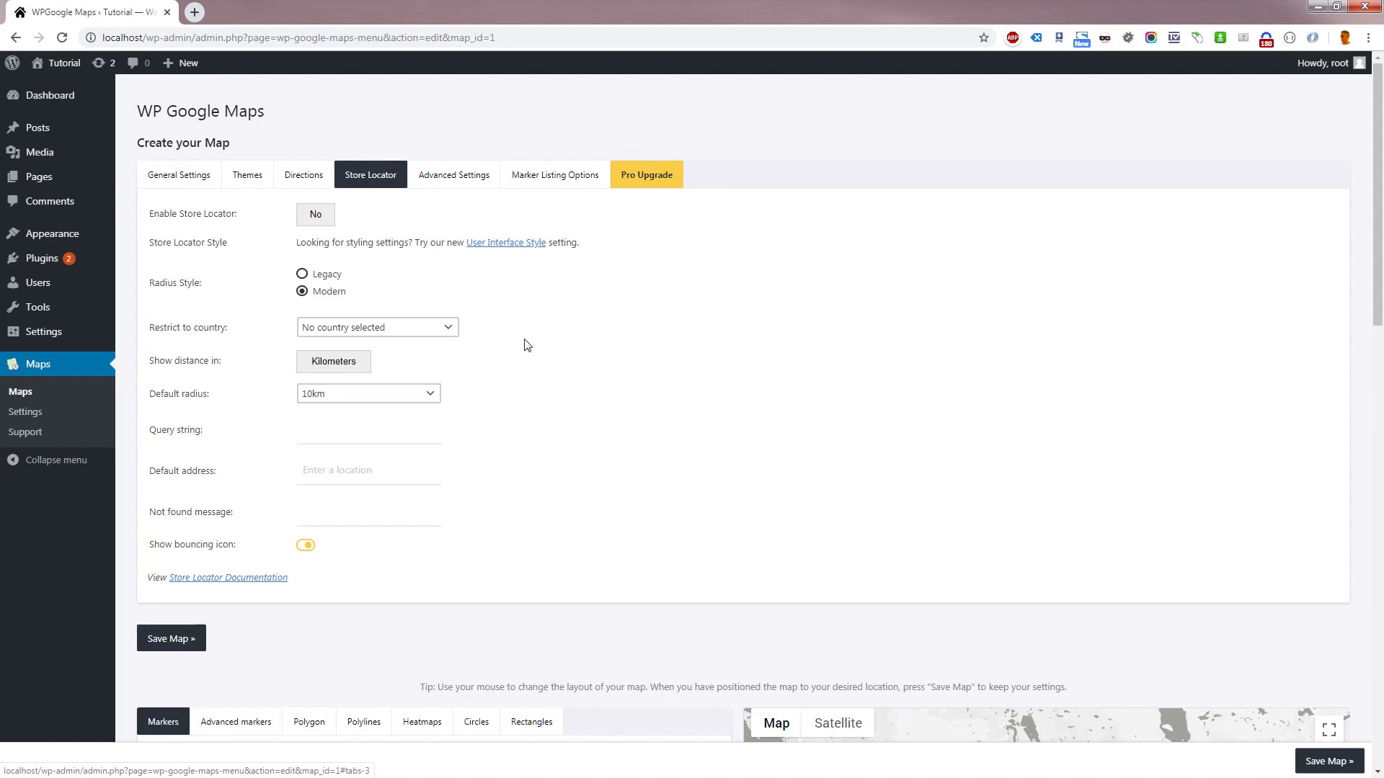
{"action": "left_click", "coordinate": [313, 219]}
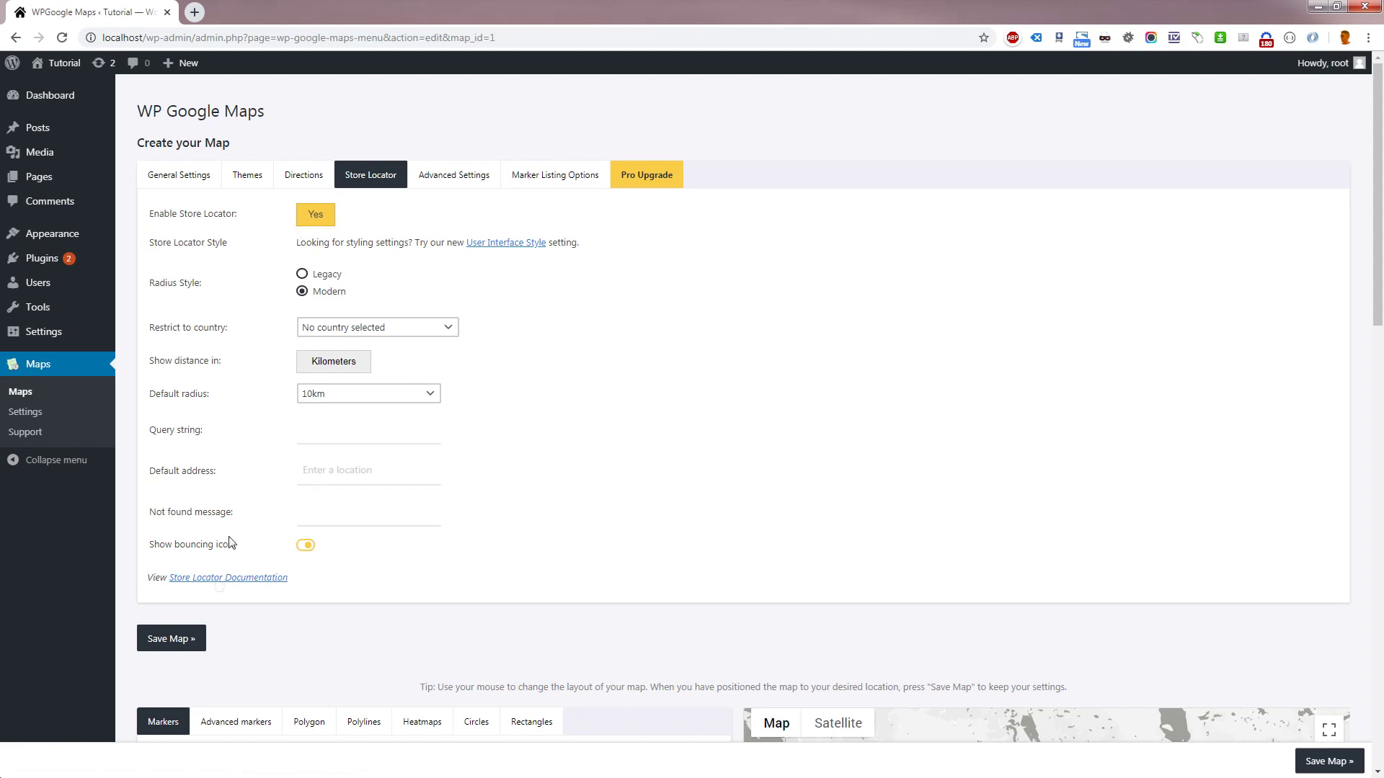
{"action": "left_click", "coordinate": [181, 644]}
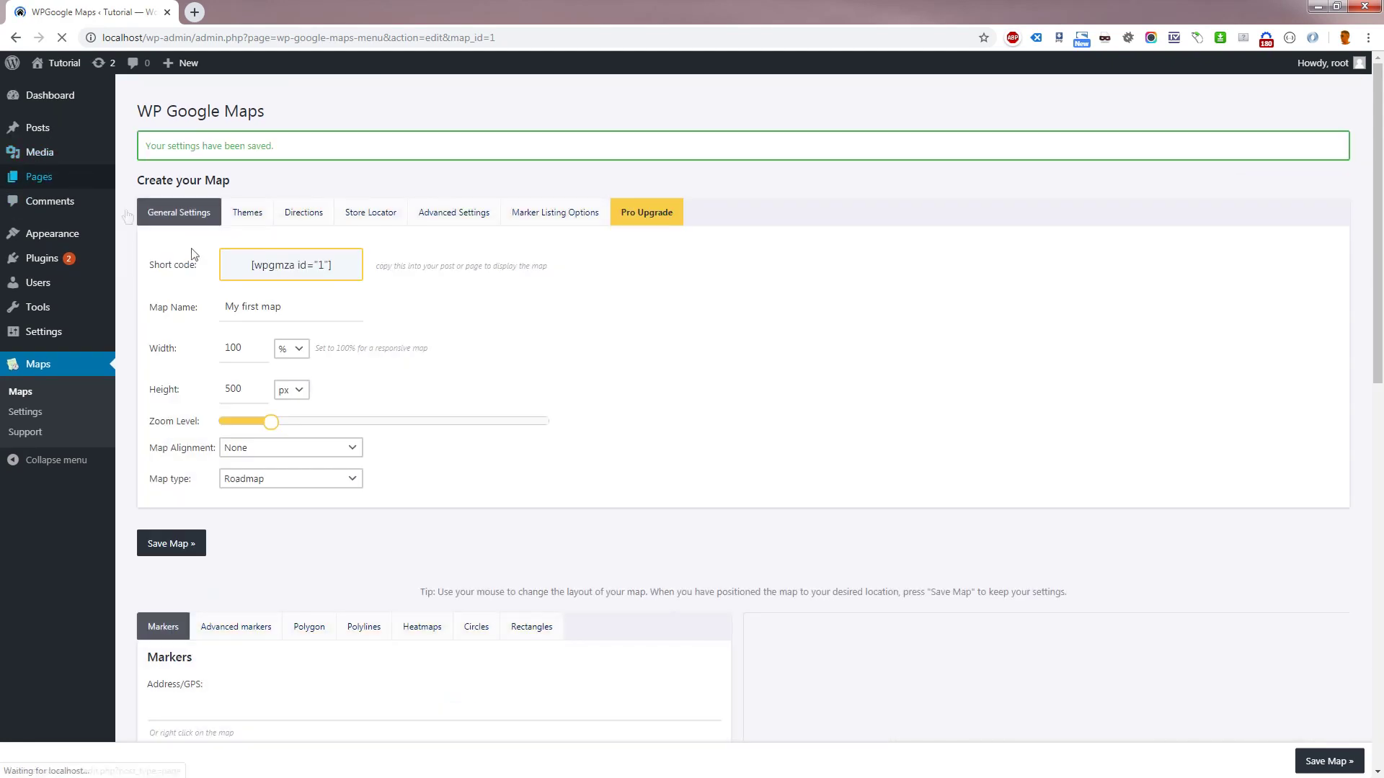
Step: View the Sample Page and search its store locator for Tennessee, USA with a 500km radius
{"action": "middle_click", "coordinate": [63, 180]}
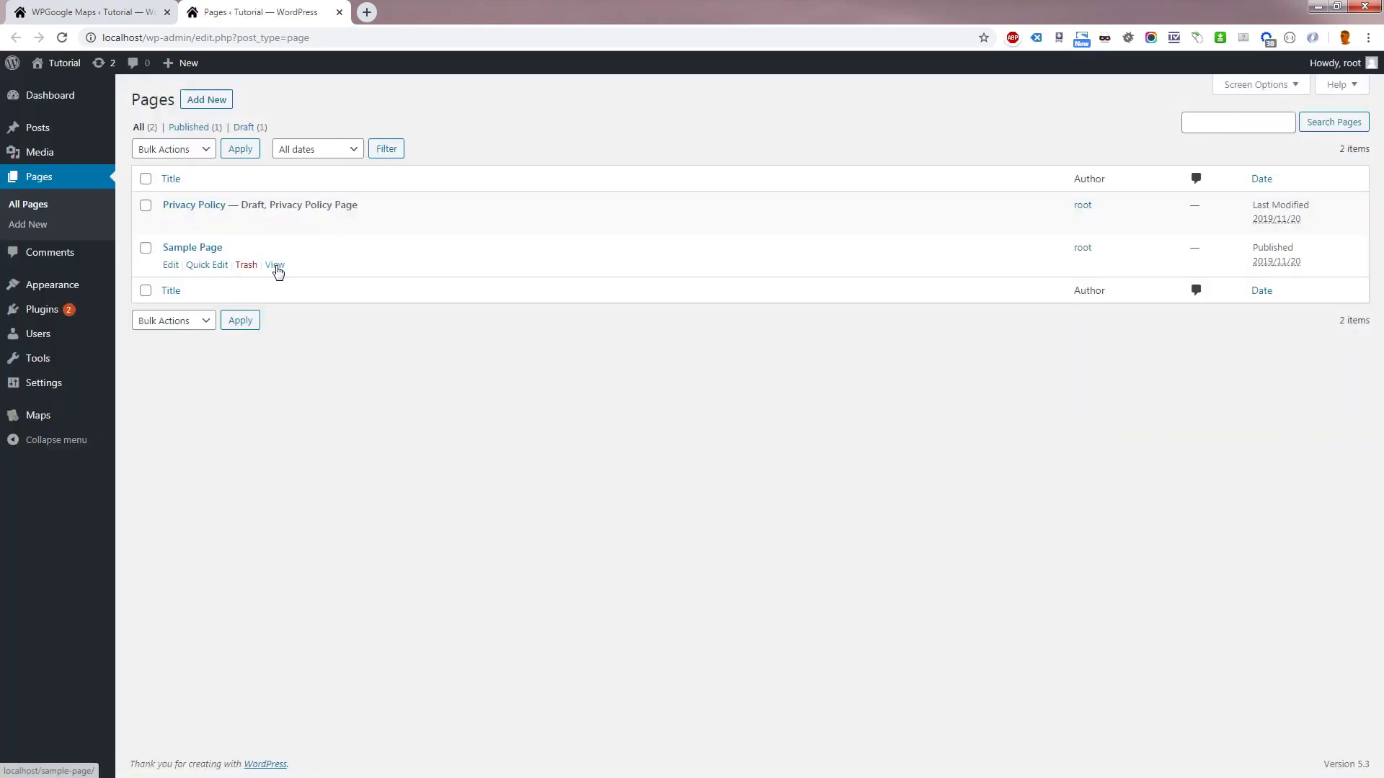
{"action": "left_click", "coordinate": [275, 265]}
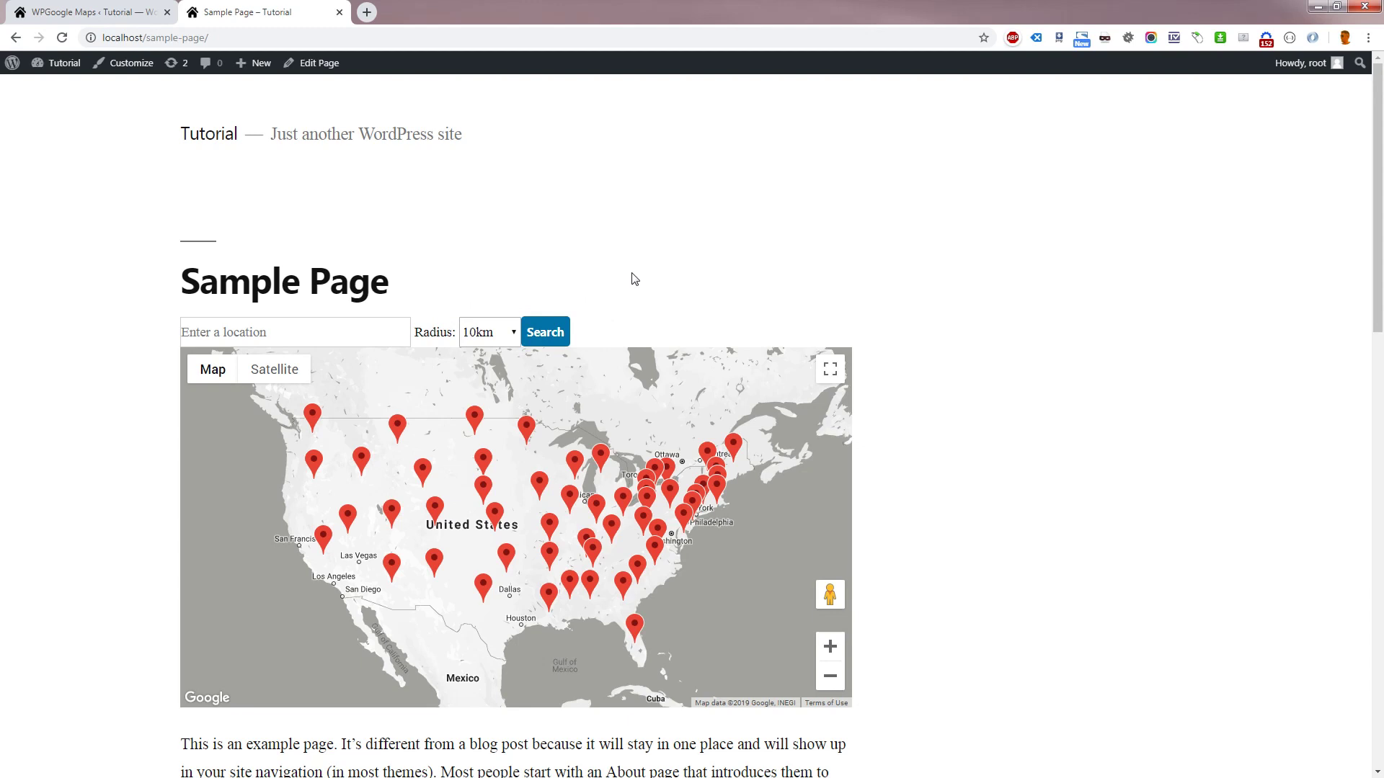
{"action": "left_click", "coordinate": [273, 333]}
{"action": "type", "text": "T"}
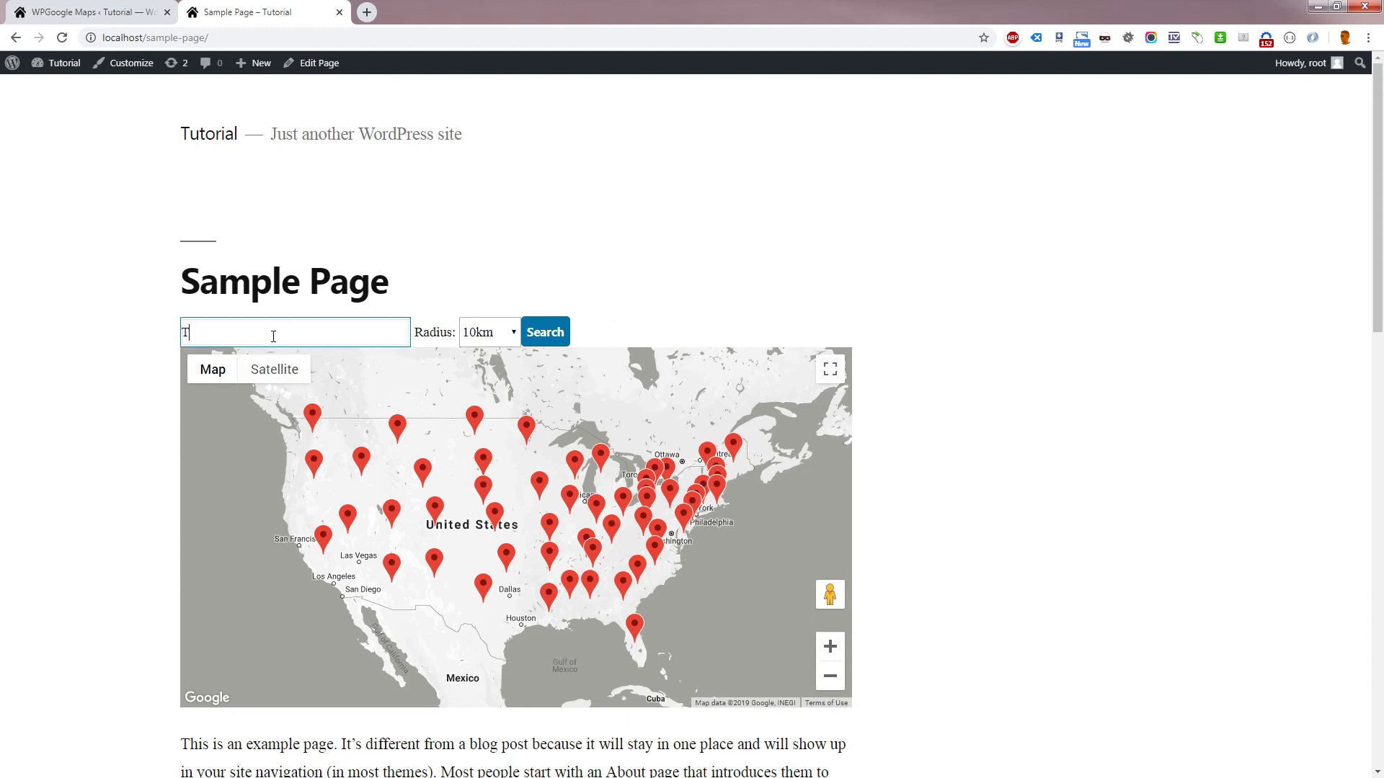
{"action": "type", "text": "ennessee"}
{"action": "key", "text": "Down"}
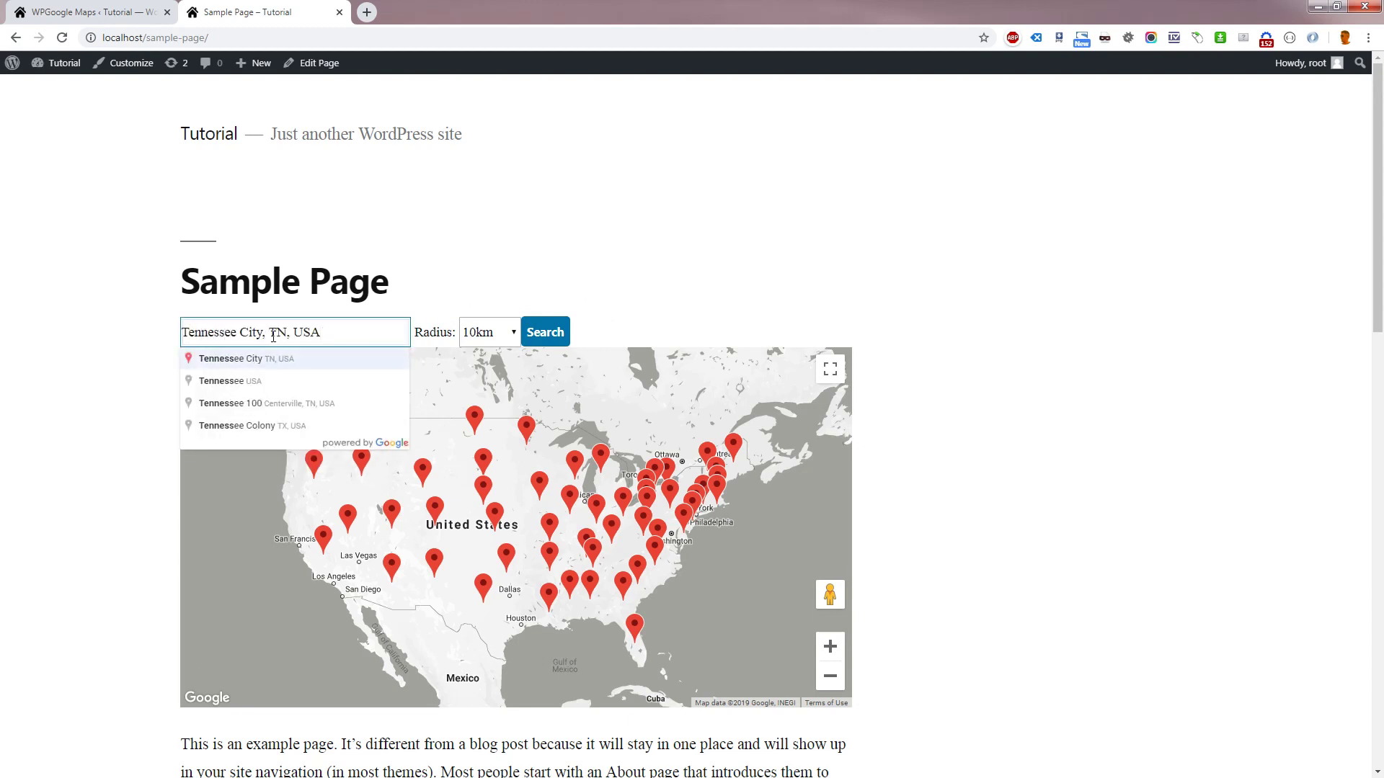
{"action": "left_click", "coordinate": [266, 390]}
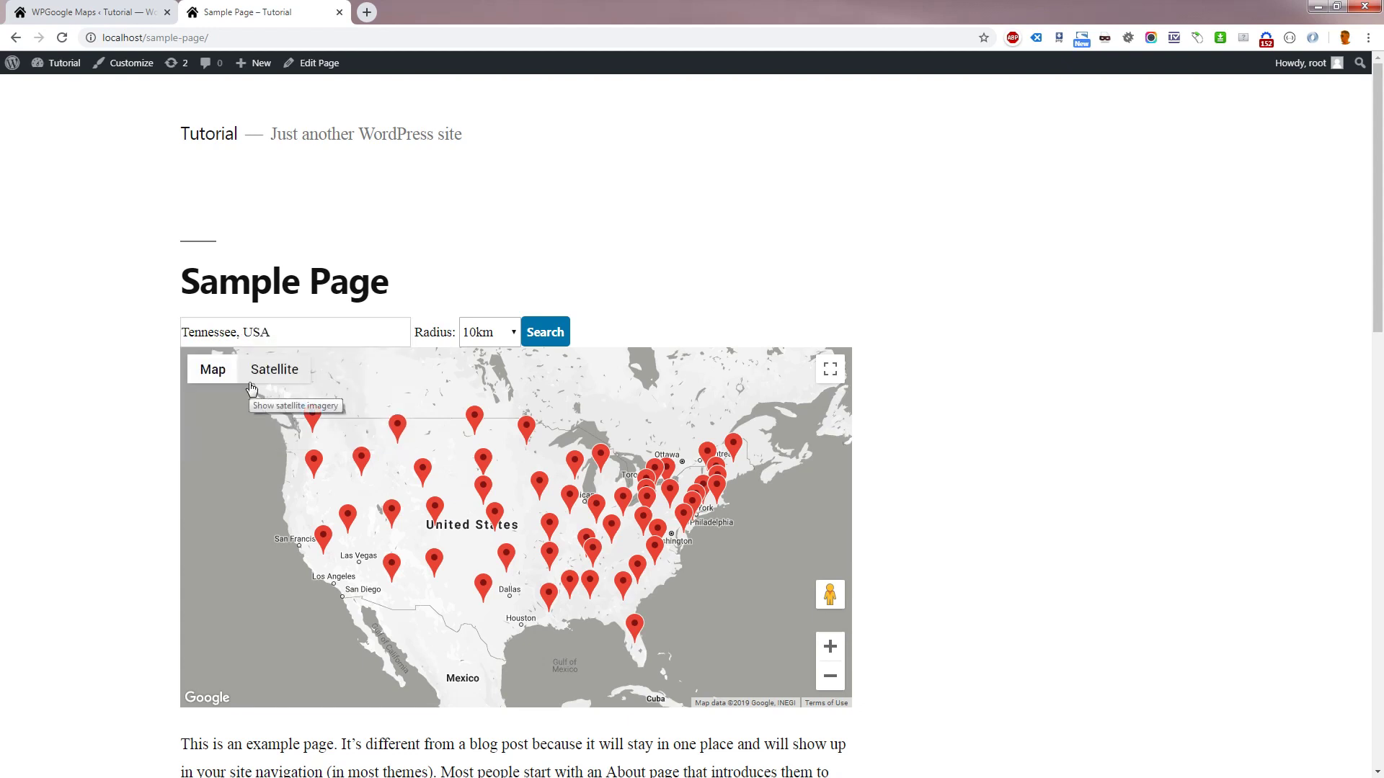
{"action": "left_click", "coordinate": [495, 333]}
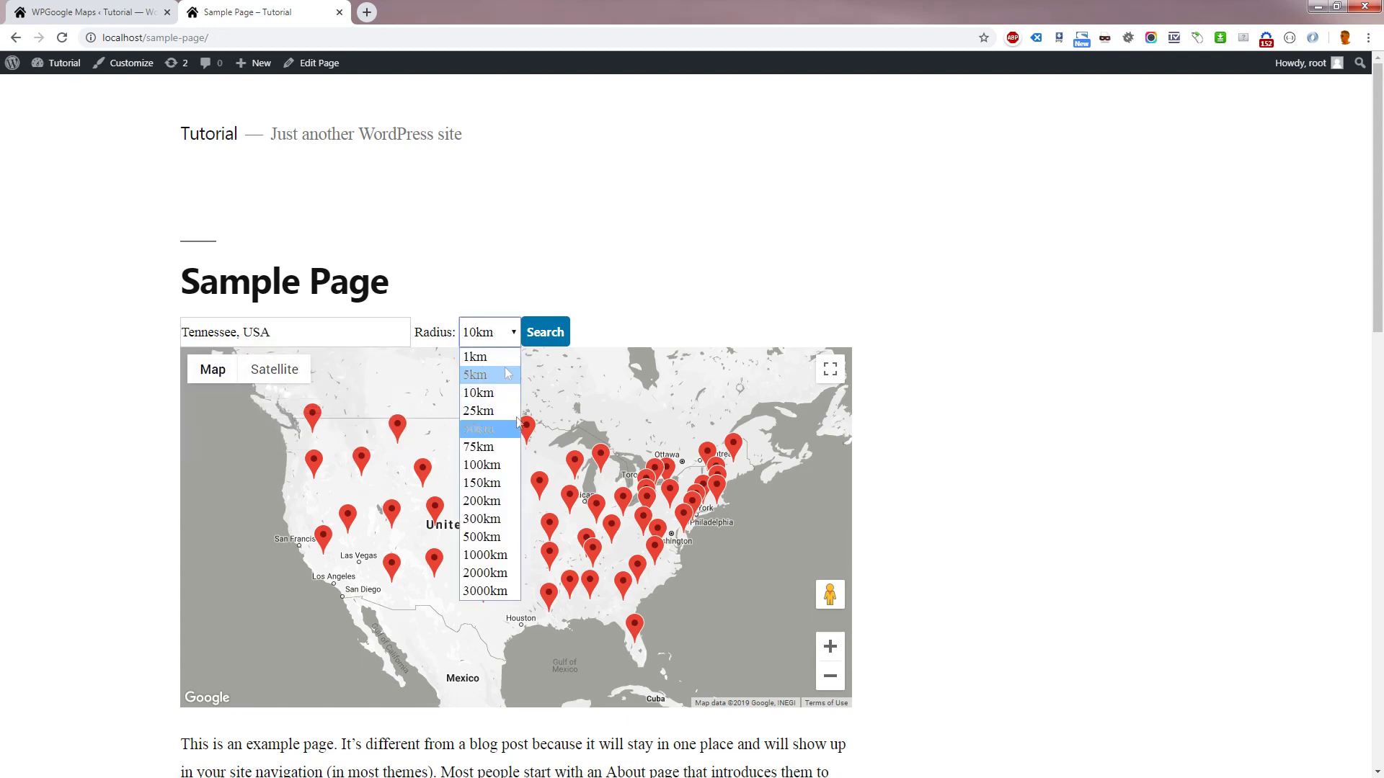
{"action": "left_click", "coordinate": [506, 540]}
{"action": "left_click", "coordinate": [544, 332]}
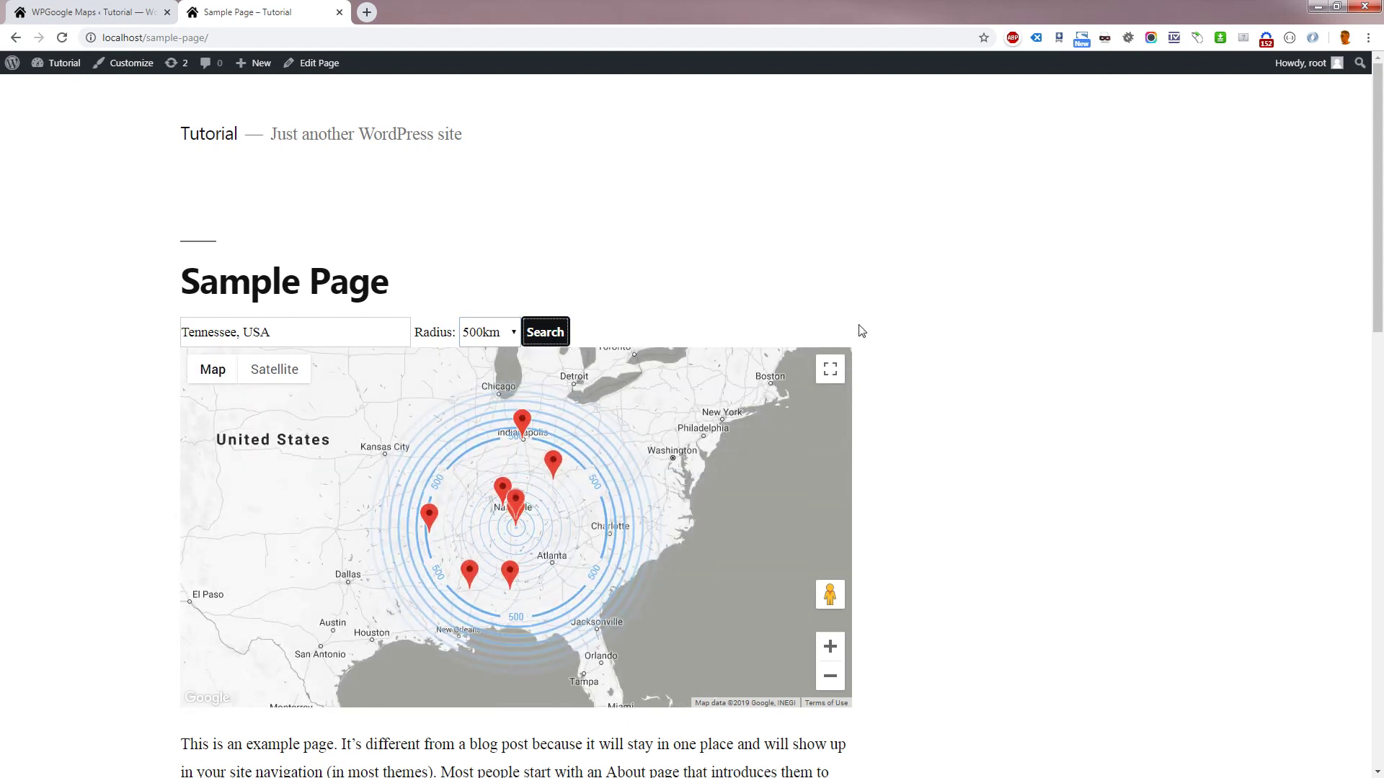
Step: Set the store locator to Legacy radius style, United States only, and a 500km default radius
{"action": "left_click", "coordinate": [105, 10]}
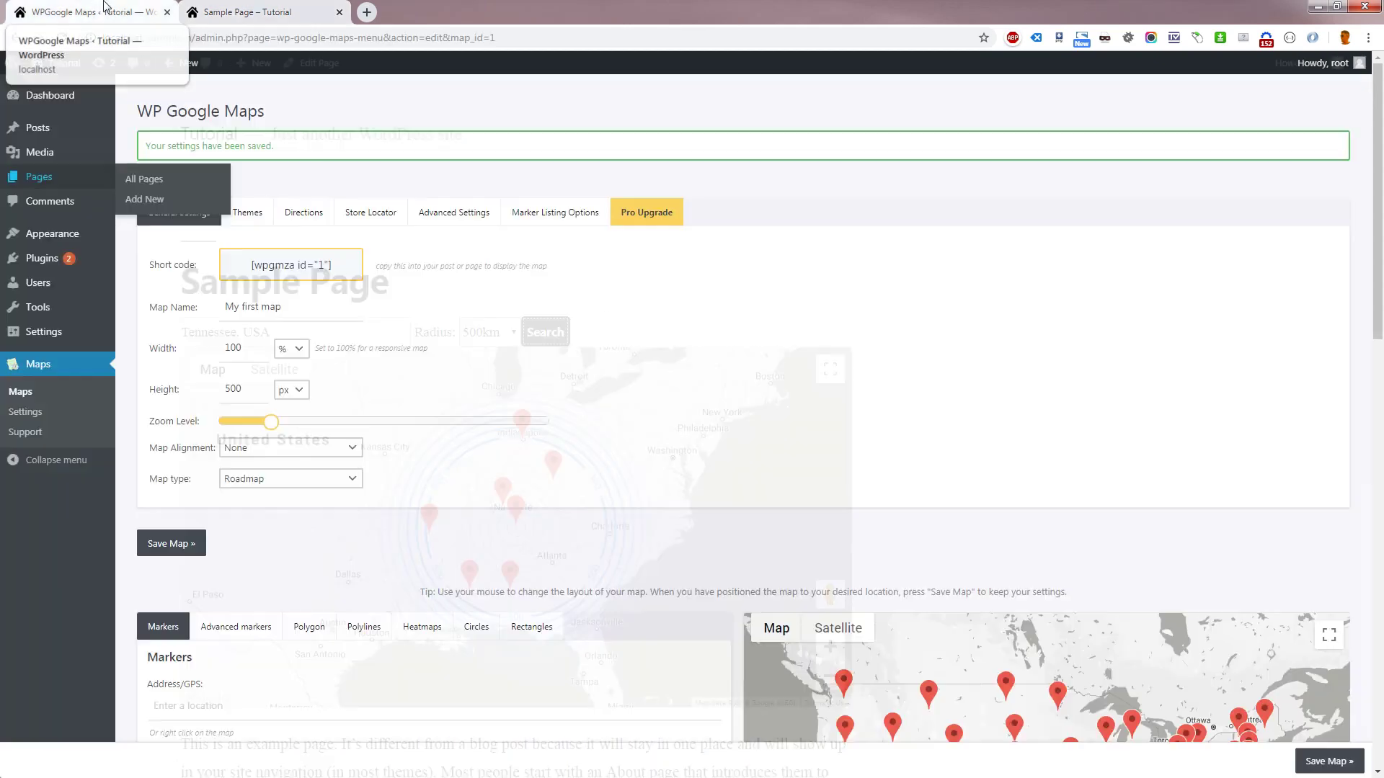
{"action": "left_click", "coordinate": [372, 220]}
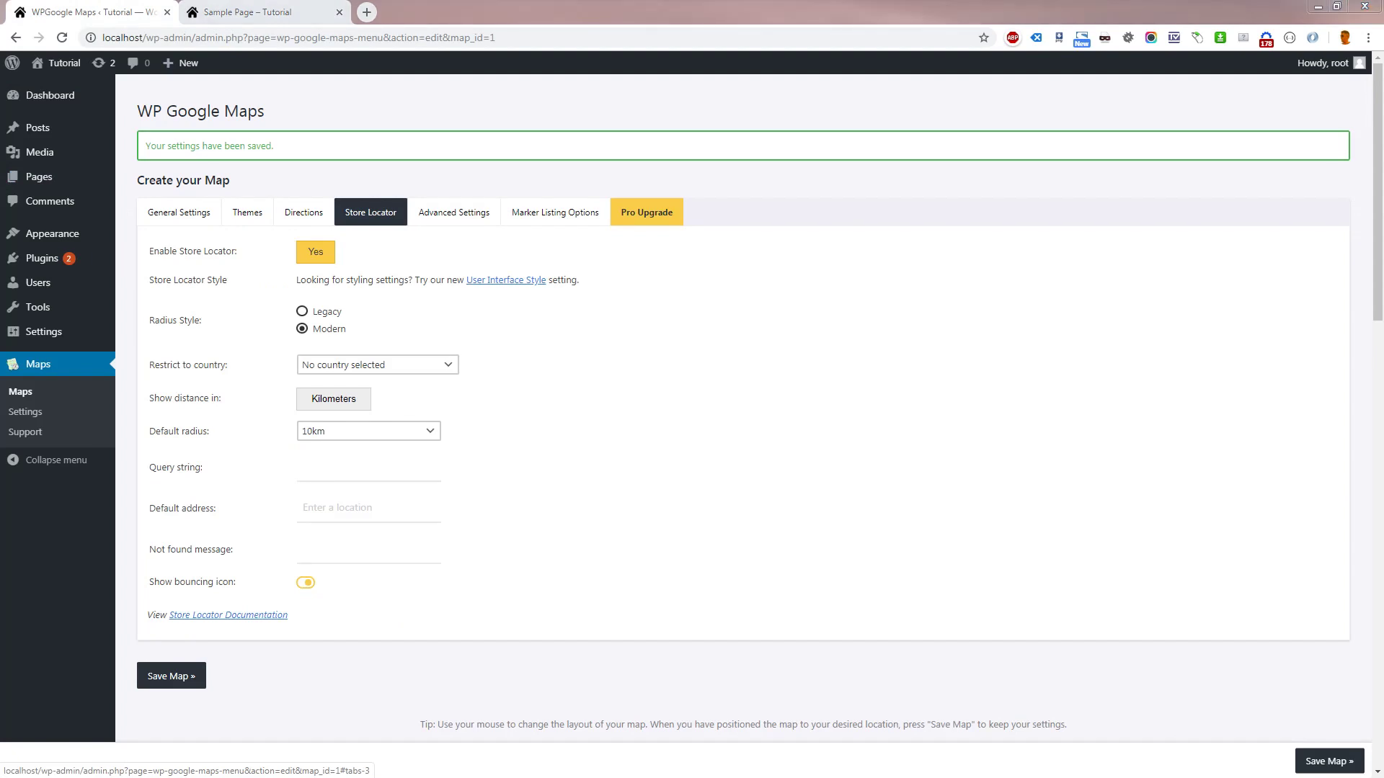
{"action": "left_click", "coordinate": [303, 312]}
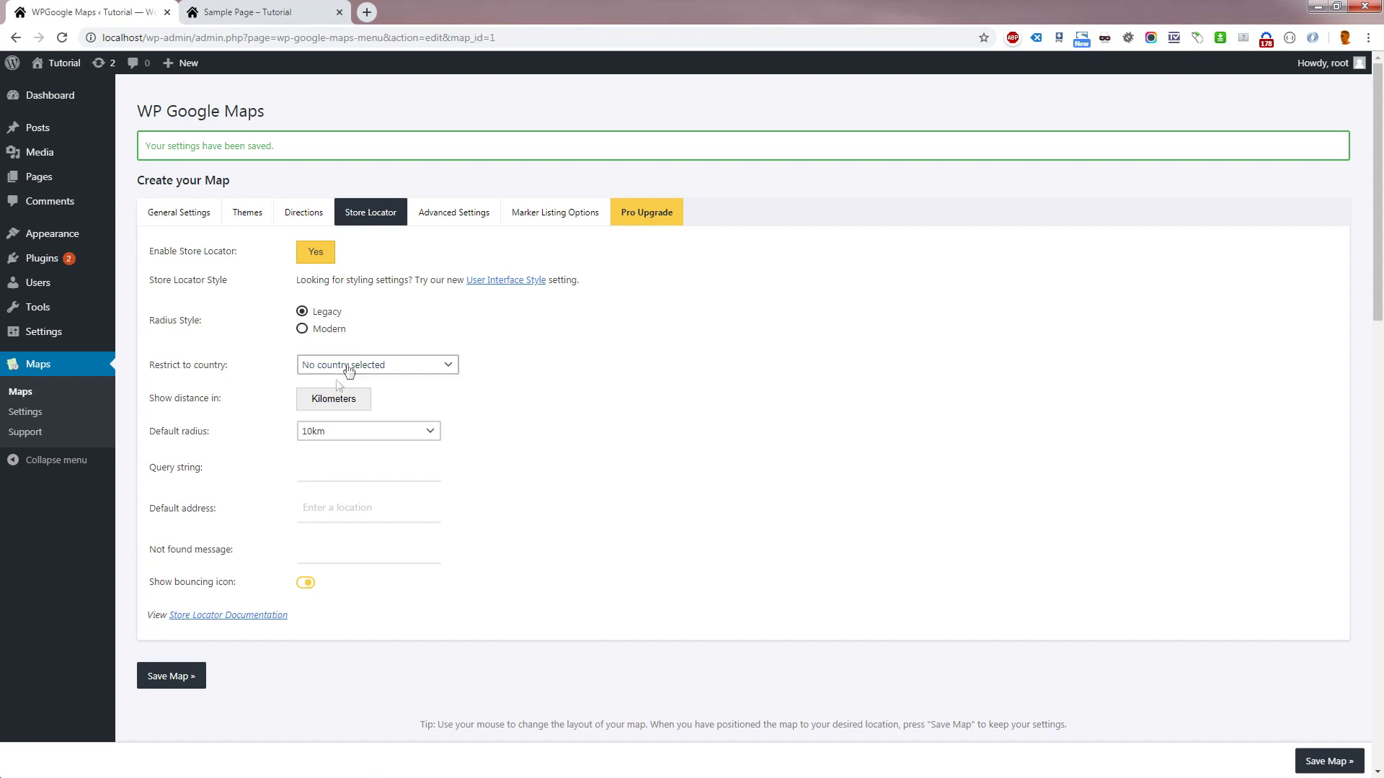
{"action": "left_click", "coordinate": [346, 364]}
{"action": "scroll", "coordinate": [366, 490], "scroll_direction": "down", "scroll_amount": 20}
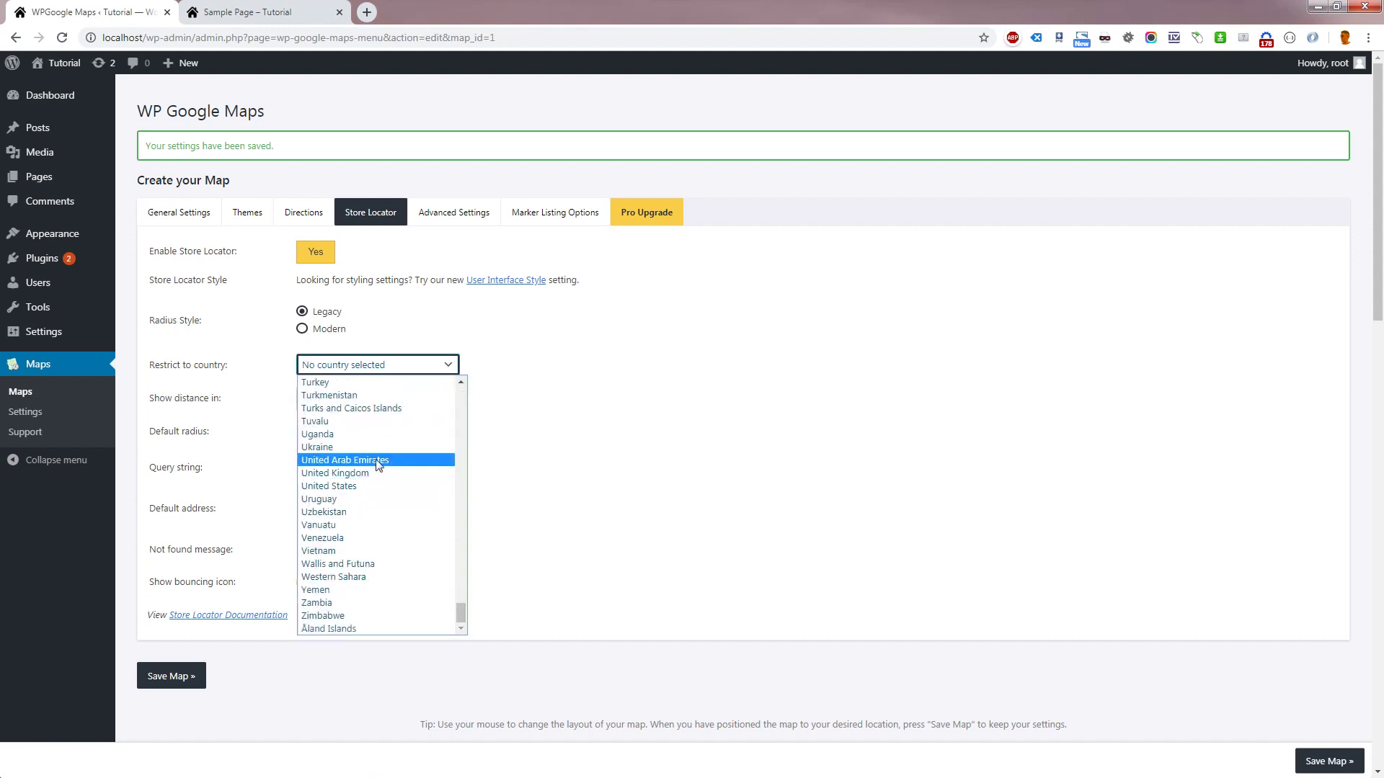
{"action": "left_click", "coordinate": [380, 487]}
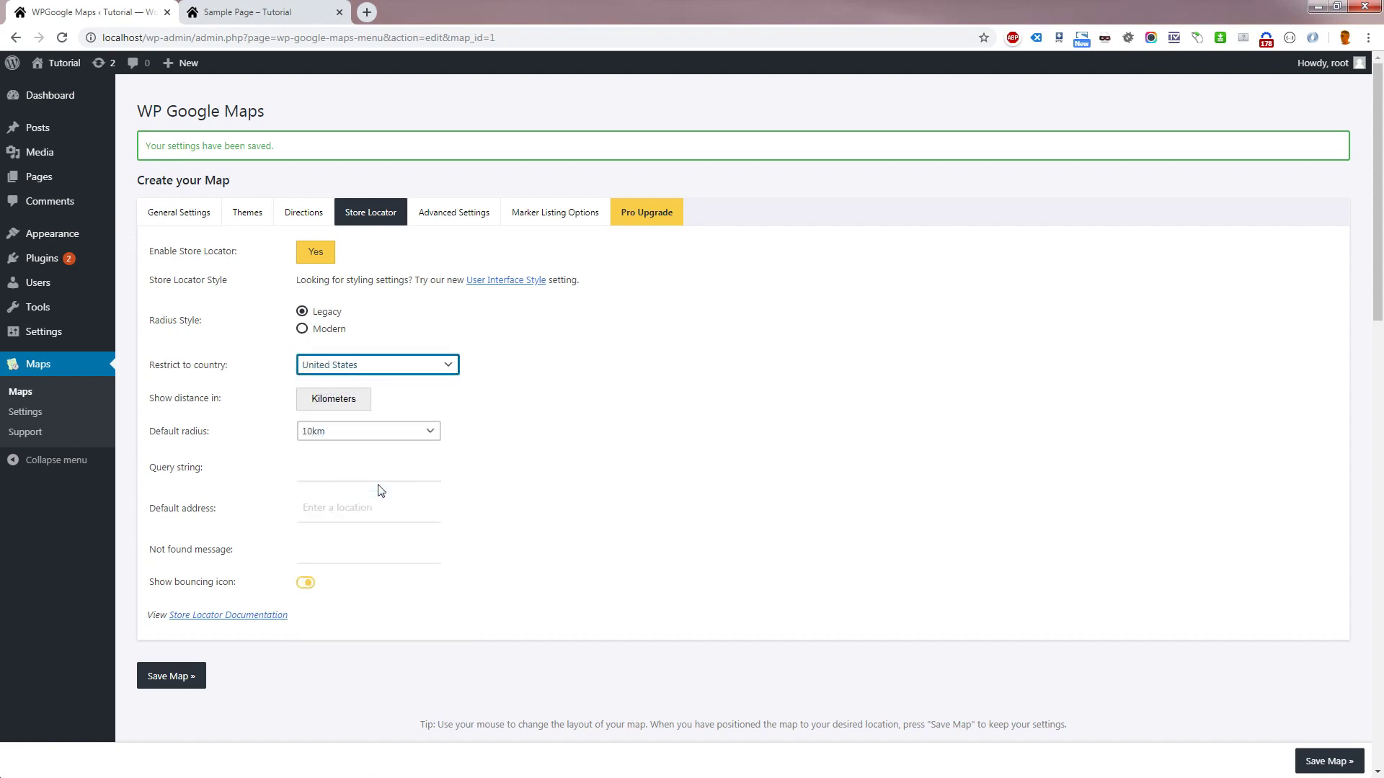
{"action": "left_click", "coordinate": [376, 431]}
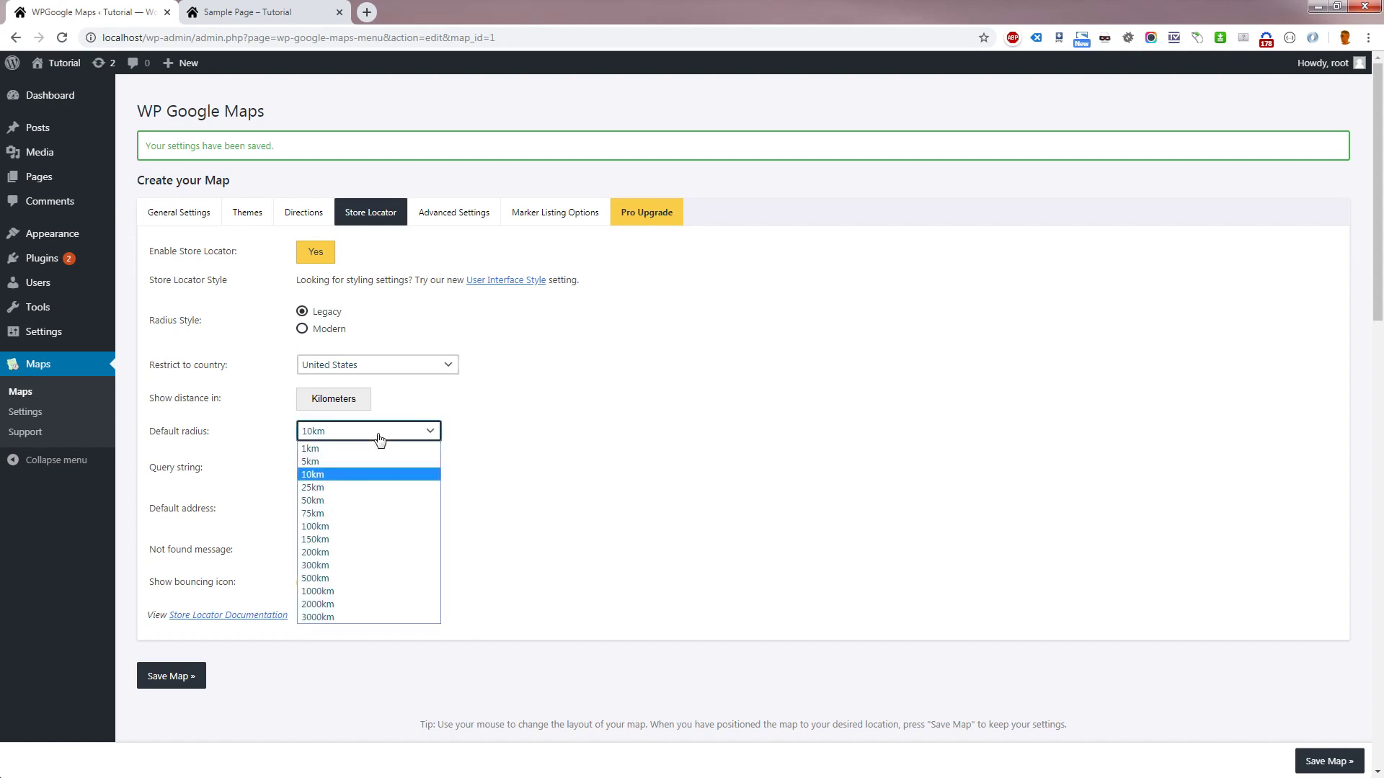
{"action": "left_click", "coordinate": [354, 578]}
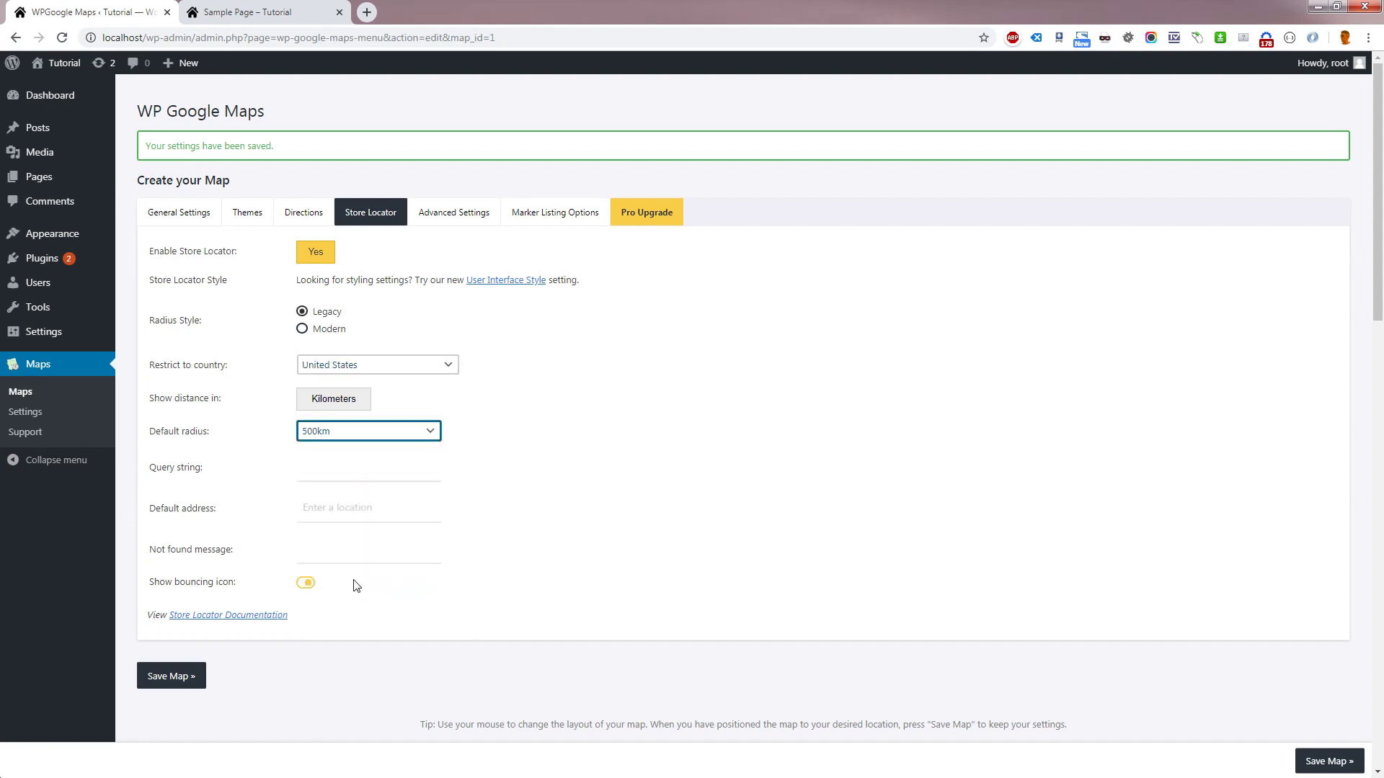
Step: Fill in query string 'Location:', default address Tennessee, USA, and 'No results found here', then save
{"action": "left_click", "coordinate": [346, 464]}
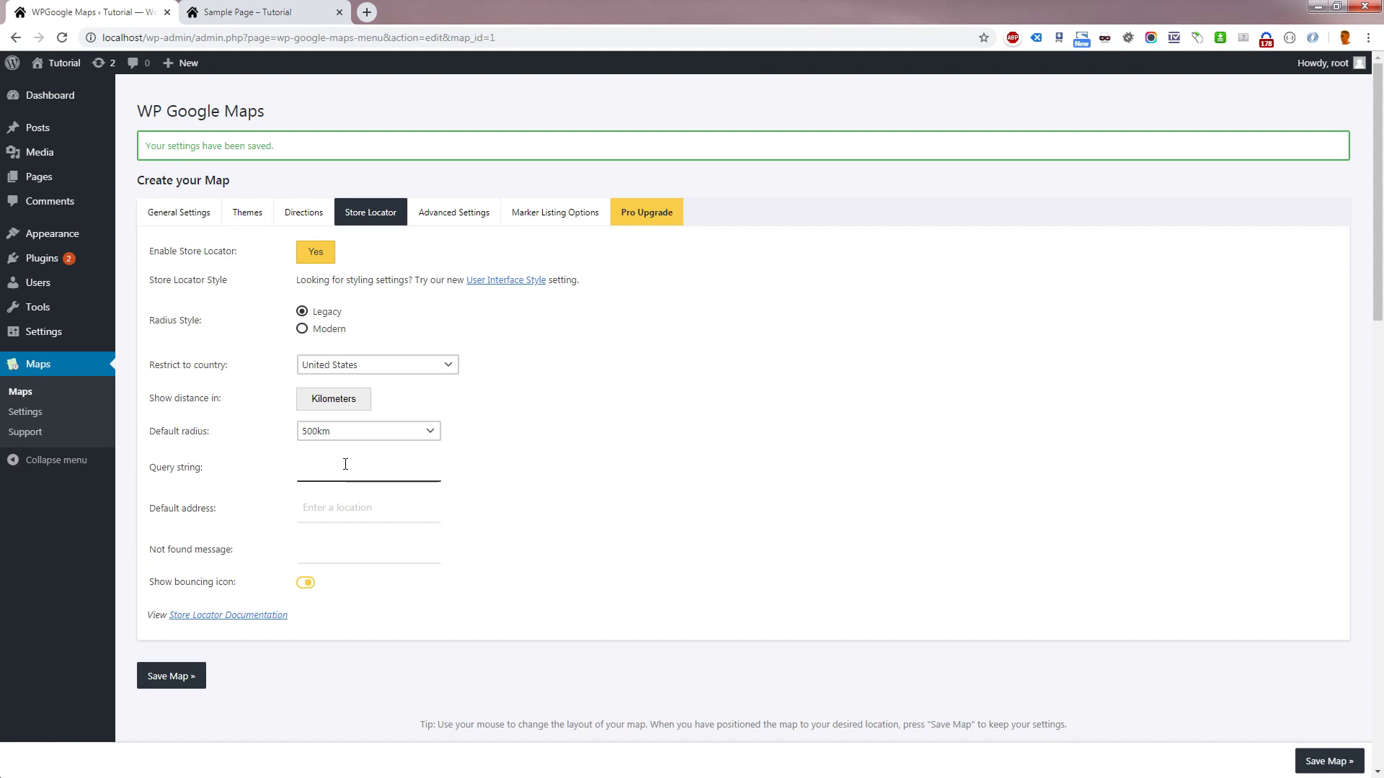
{"action": "type", "text": "Location:"}
{"action": "key", "text": "Tab"}
{"action": "type", "text": "Tennessee"}
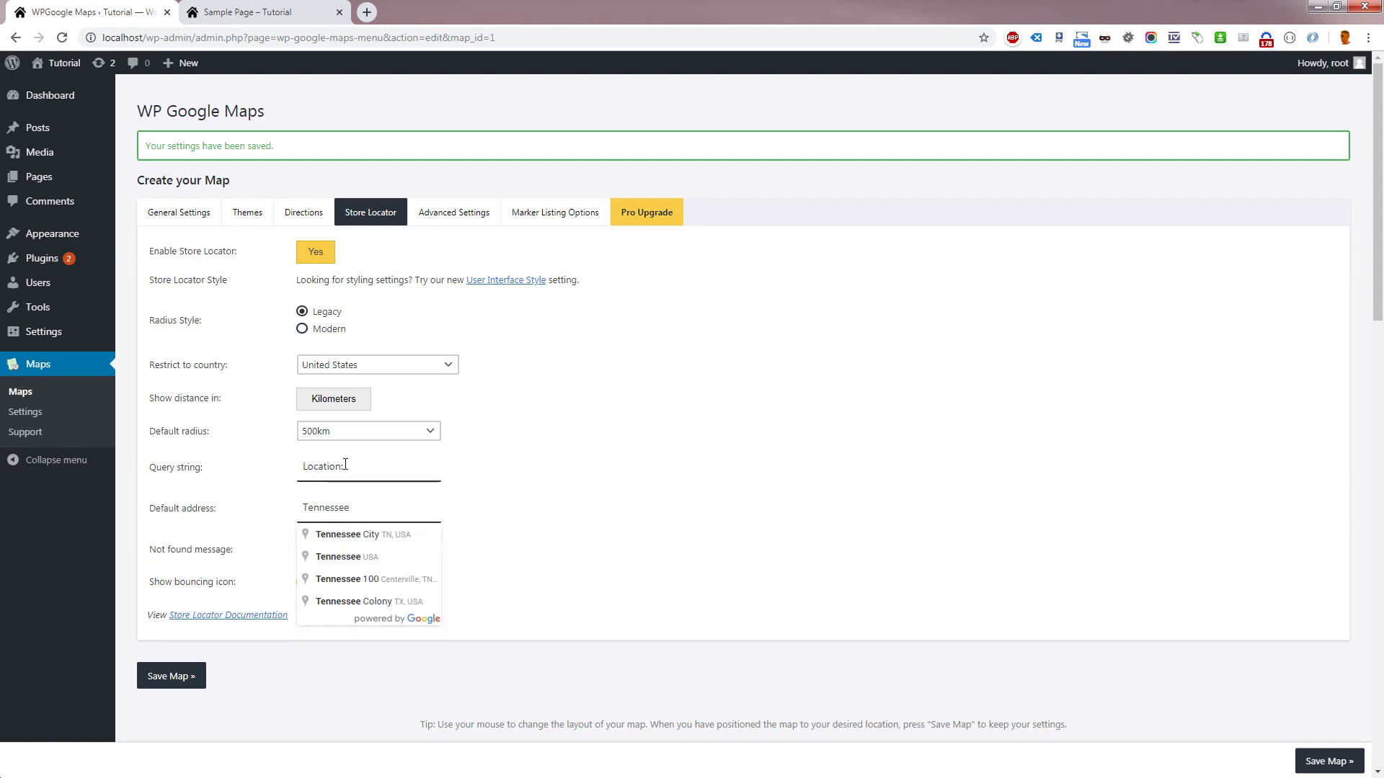
{"action": "left_click", "coordinate": [393, 555]}
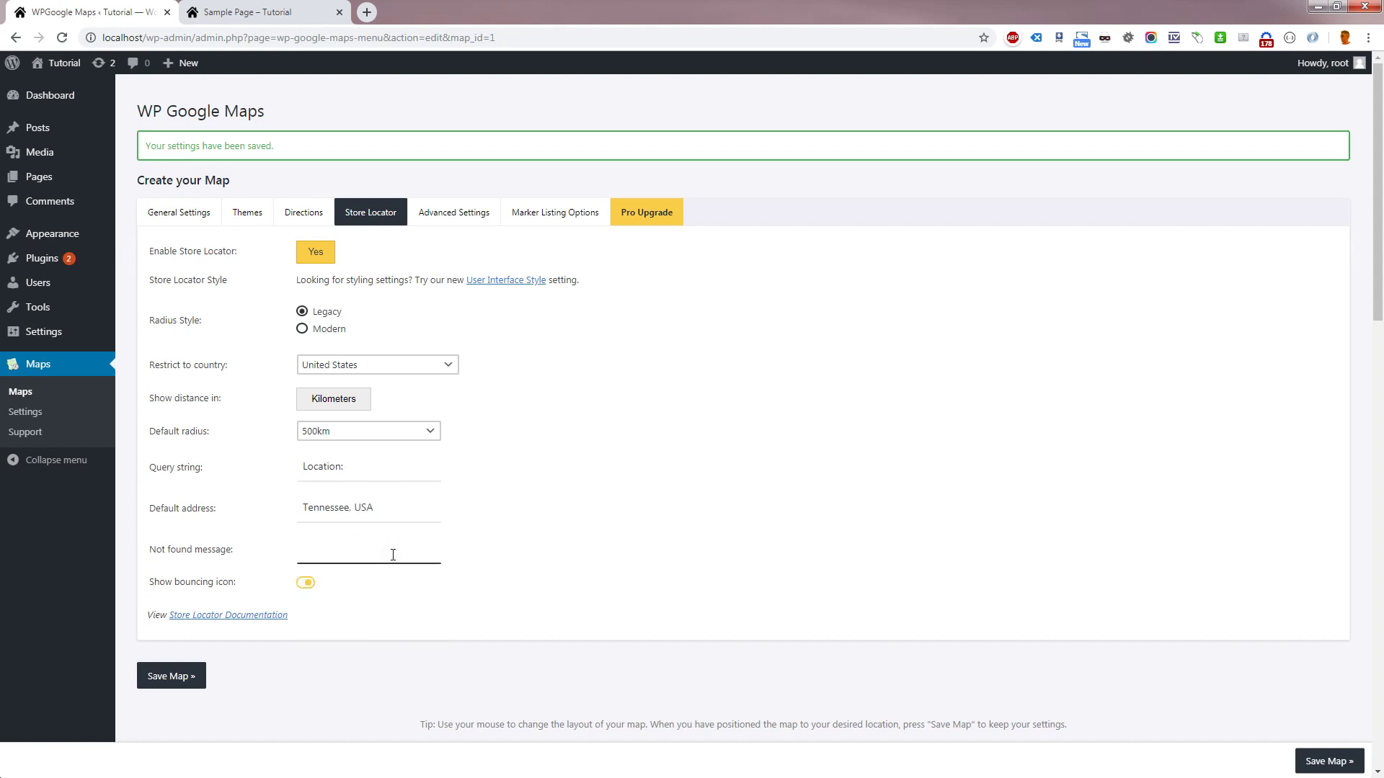
{"action": "type", "text": "No results found here"}
{"action": "left_click", "coordinate": [179, 681]}
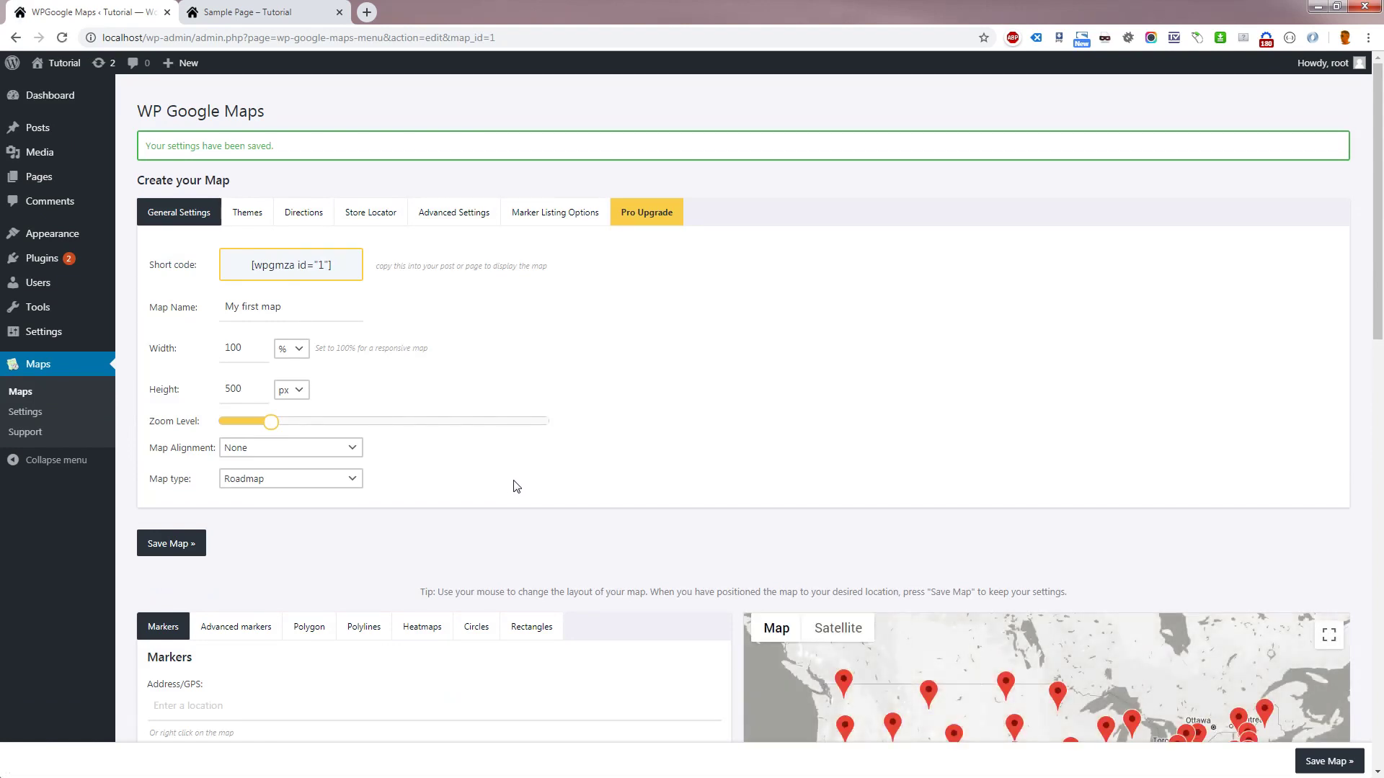
Step: Reload the Sample Page and set the store locator radius to 1000km
{"action": "key", "text": "ctrl+Tab"}
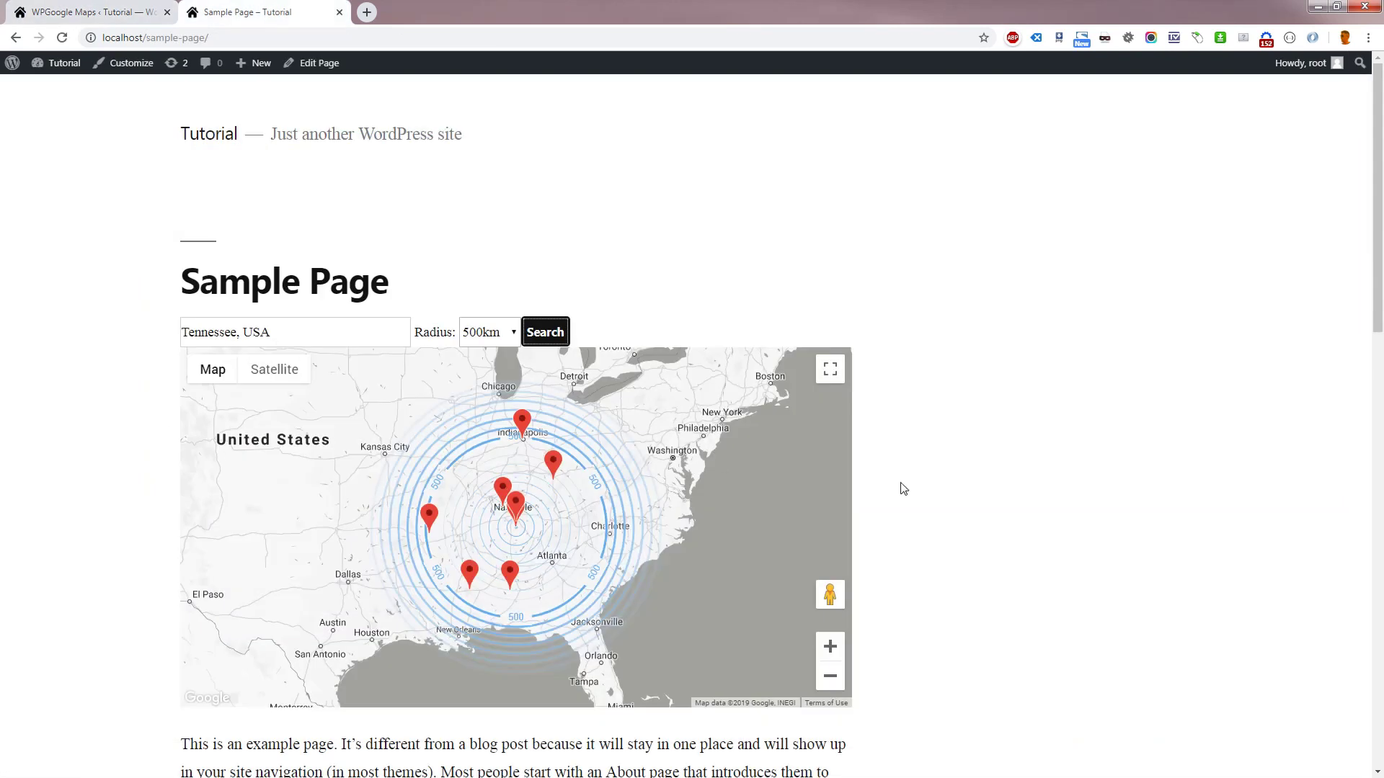
{"action": "key", "text": "F5"}
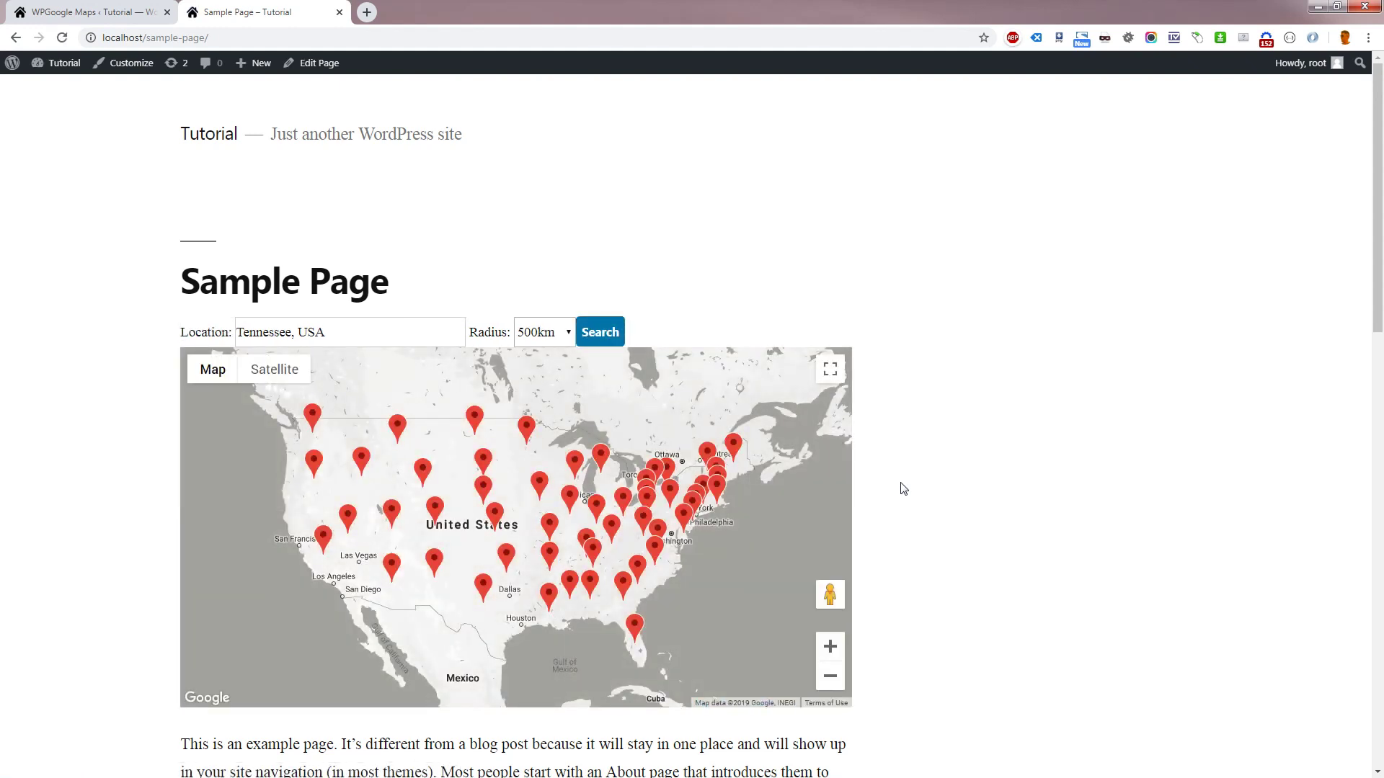
{"action": "left_click_drag", "start_coordinate": [356, 330], "coordinate": [126, 313]}
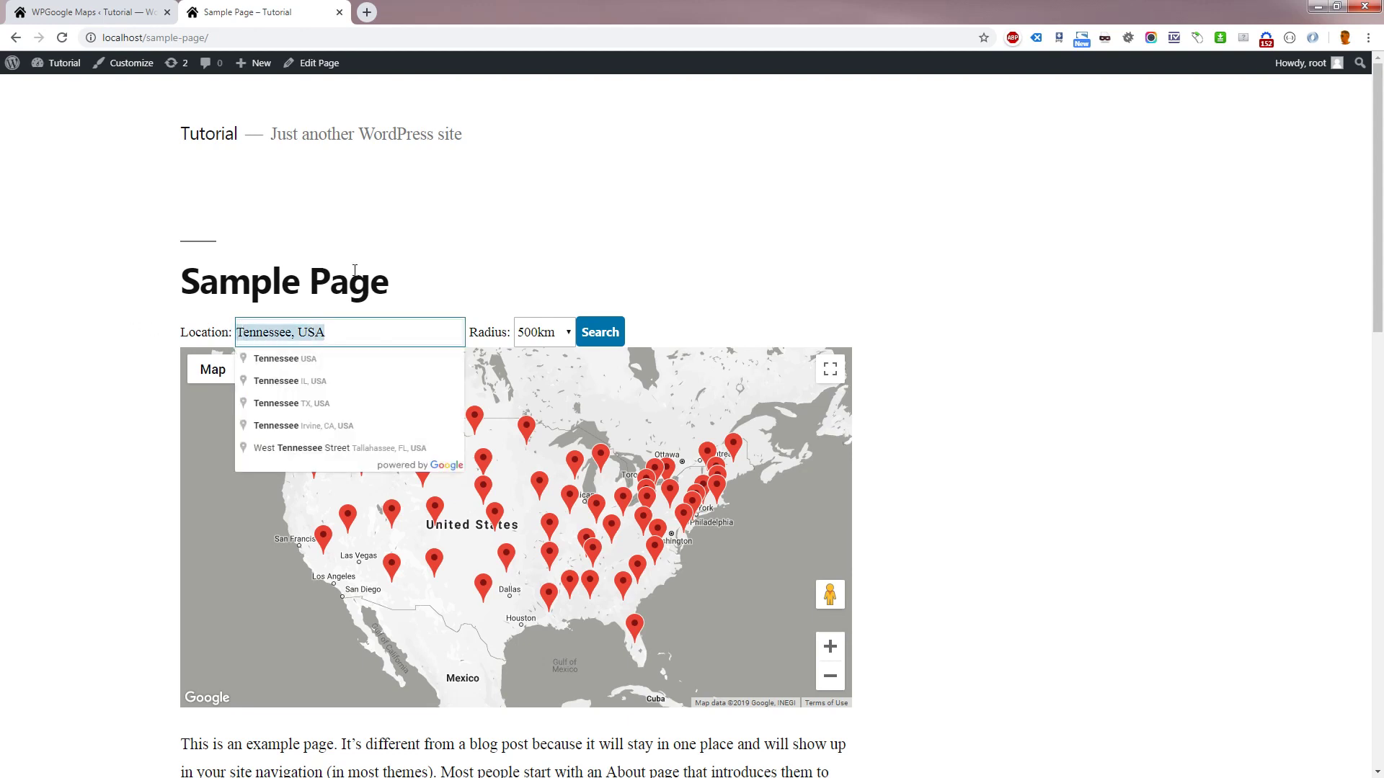
{"action": "left_click", "coordinate": [390, 258]}
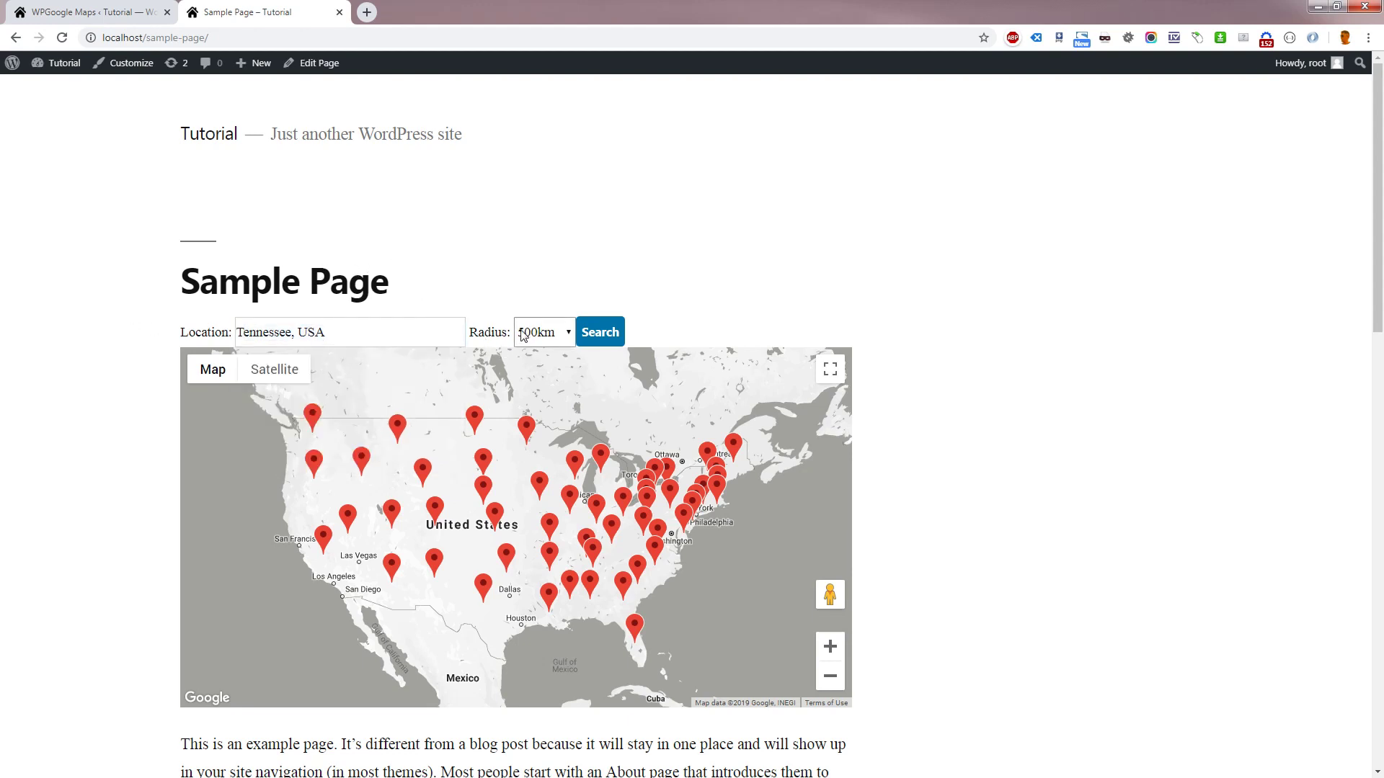
{"action": "left_click", "coordinate": [563, 333]}
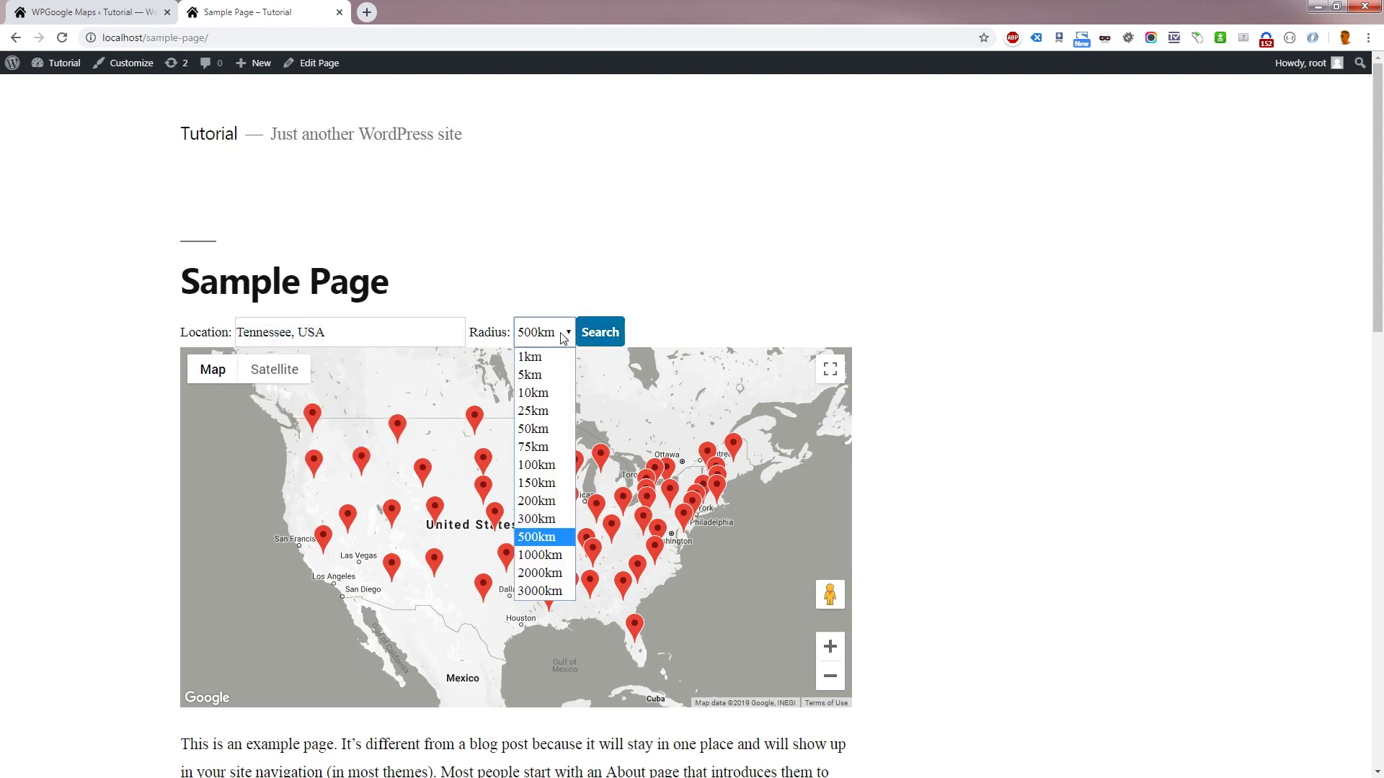
{"action": "left_click", "coordinate": [563, 336]}
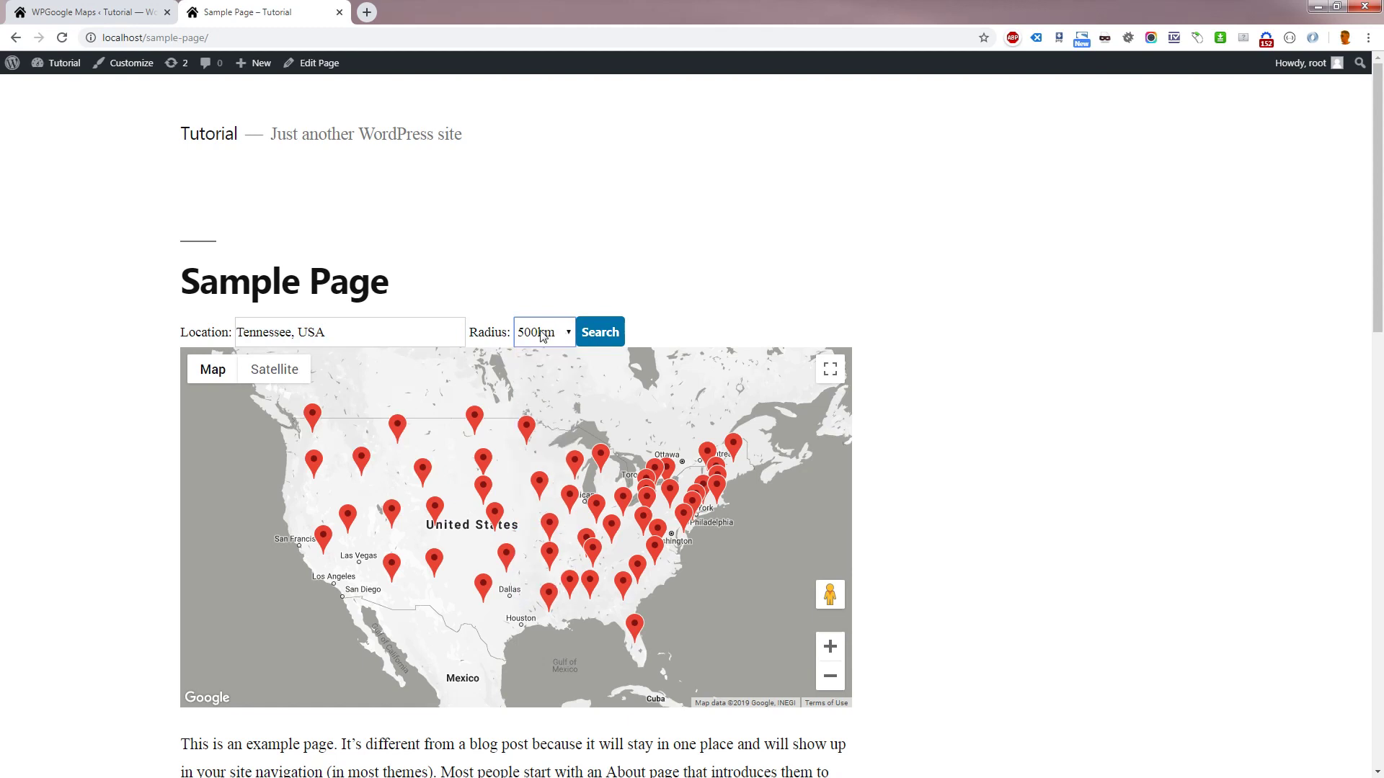
{"action": "left_click", "coordinate": [542, 335]}
{"action": "left_click", "coordinate": [540, 555]}
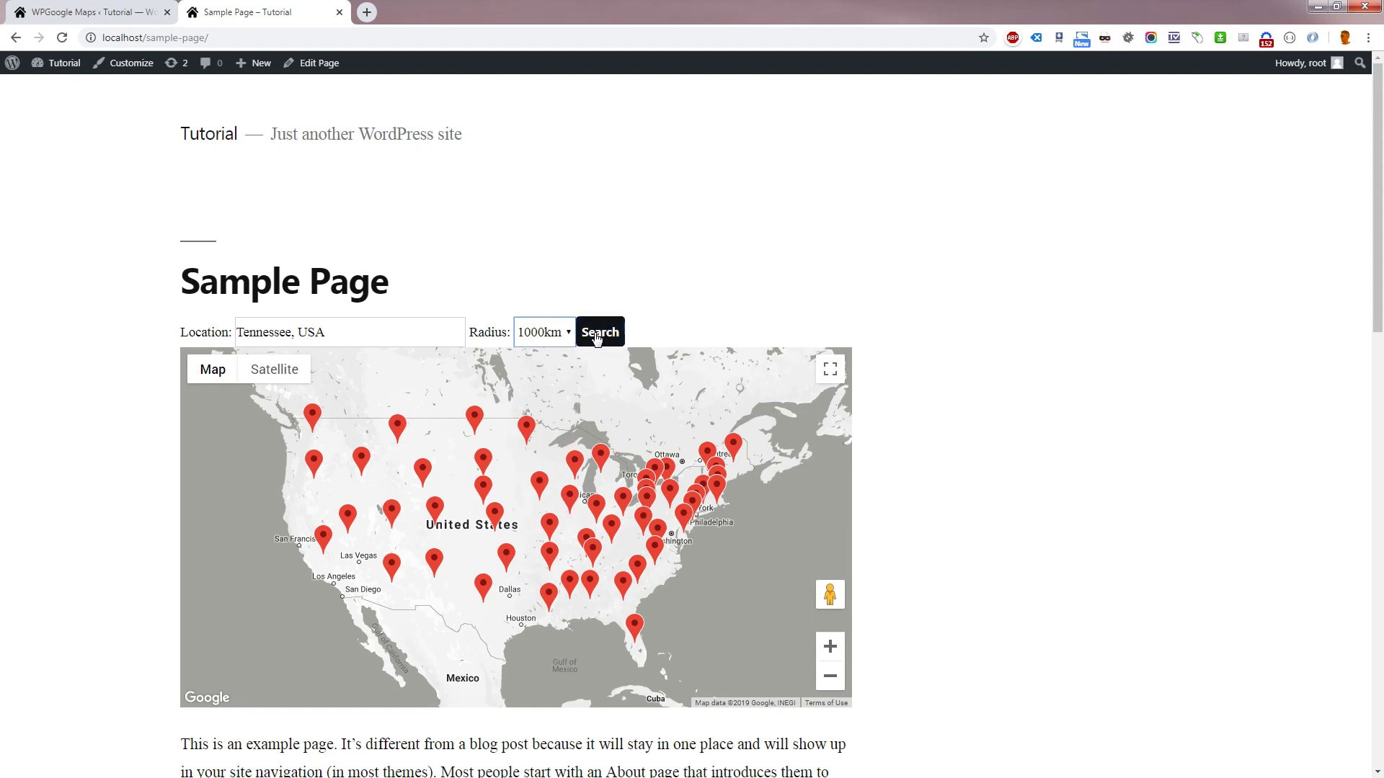
Step: Replace the location with London, OH, USA and run the search
{"action": "left_click", "coordinate": [373, 321]}
{"action": "key", "text": "ctrl+a"}
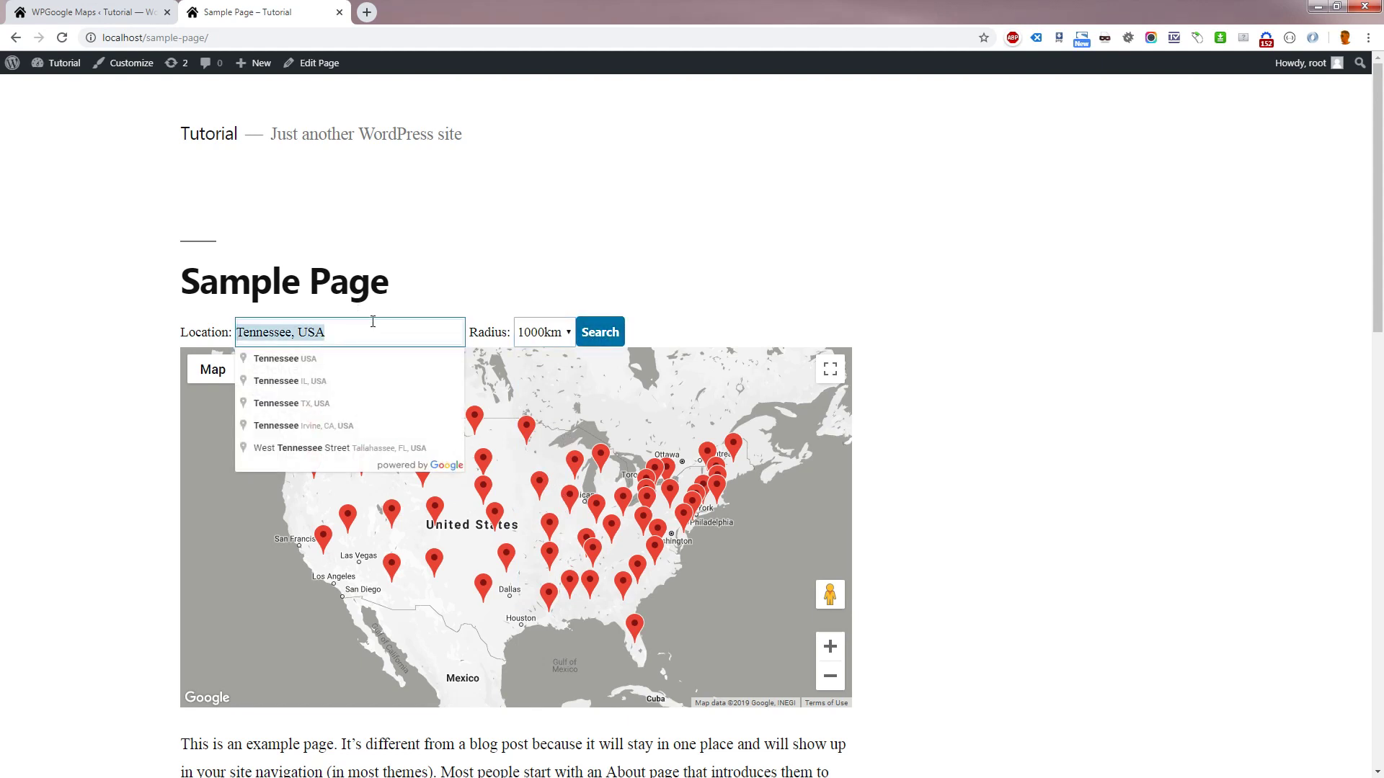
{"action": "type", "text": "London"}
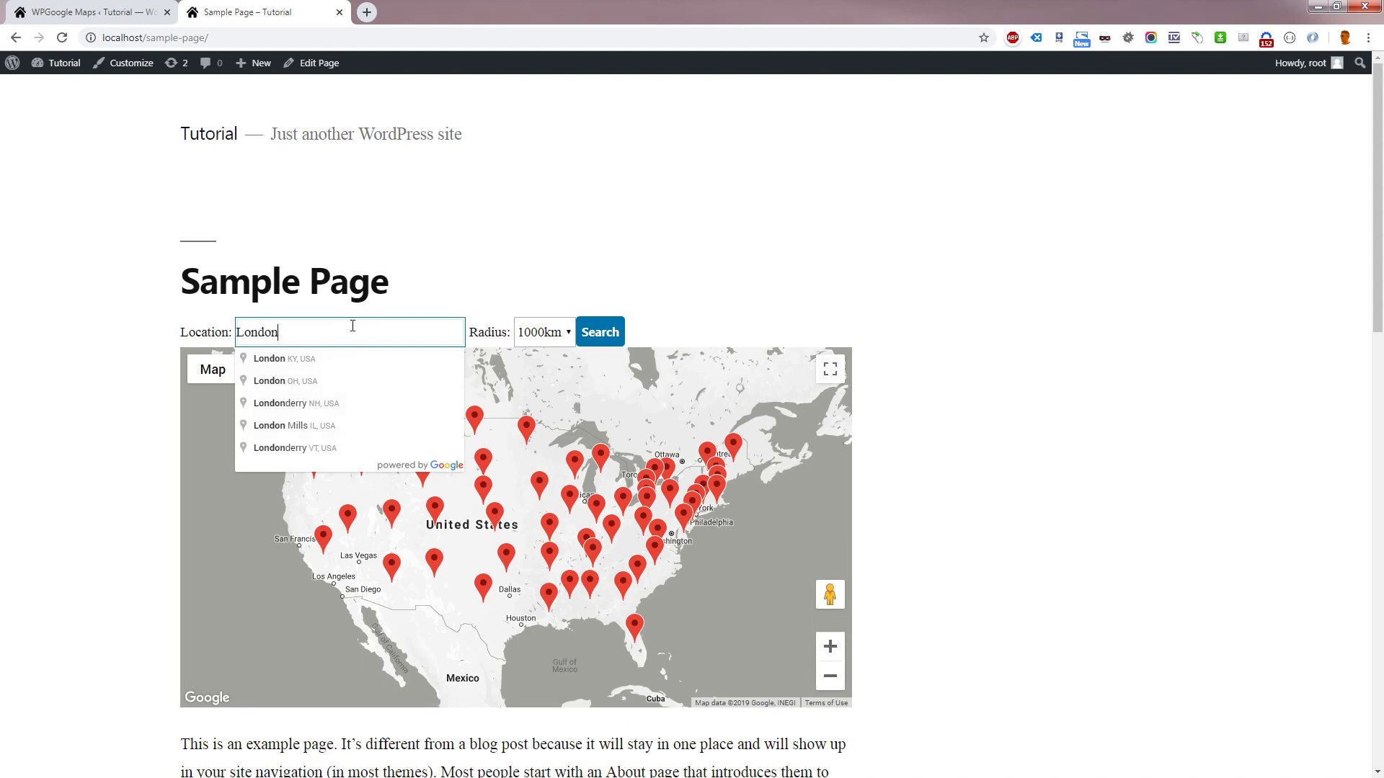
{"action": "left_click", "coordinate": [315, 380]}
{"action": "left_click", "coordinate": [597, 336]}
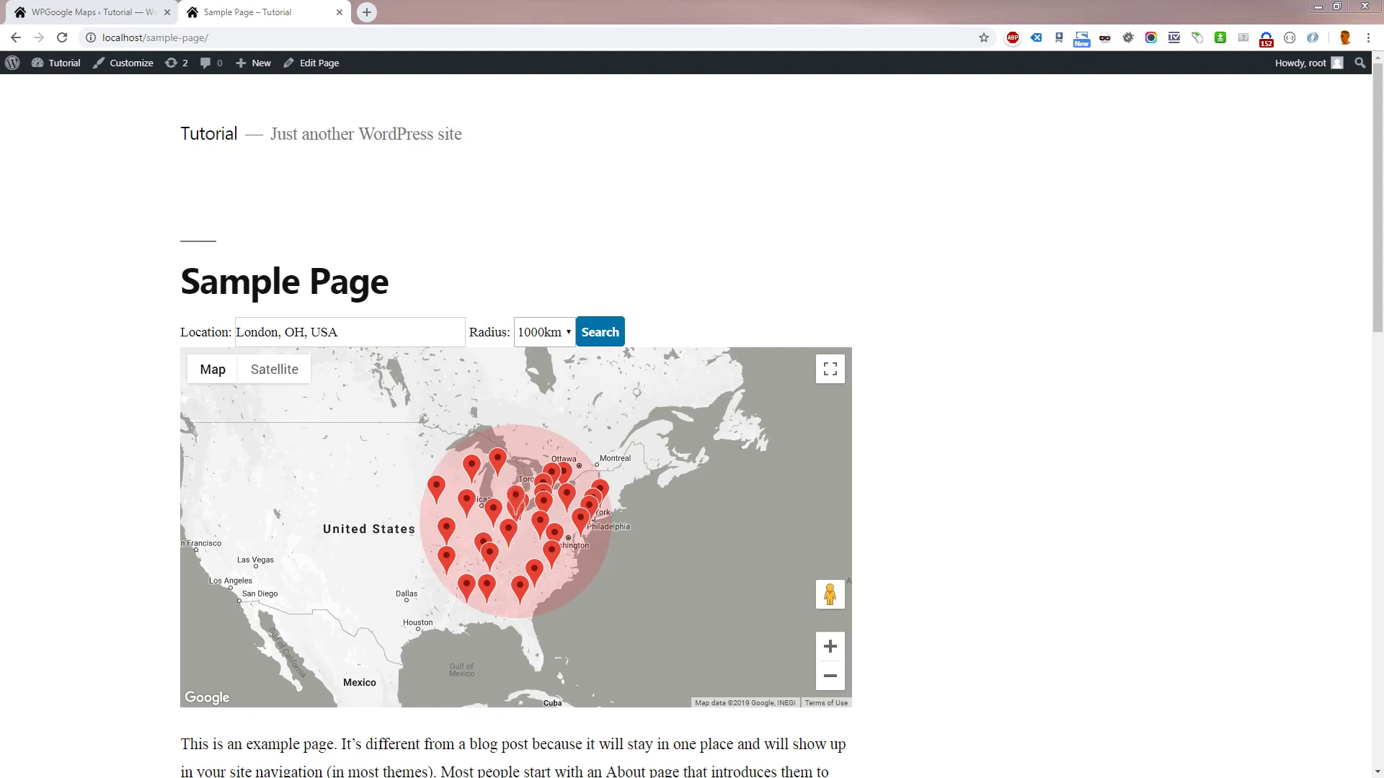
Step: Check the WP Google Maps settings, leaving User Interface Style on Compact, then go to Installed Plugins
{"action": "left_click", "coordinate": [90, 12]}
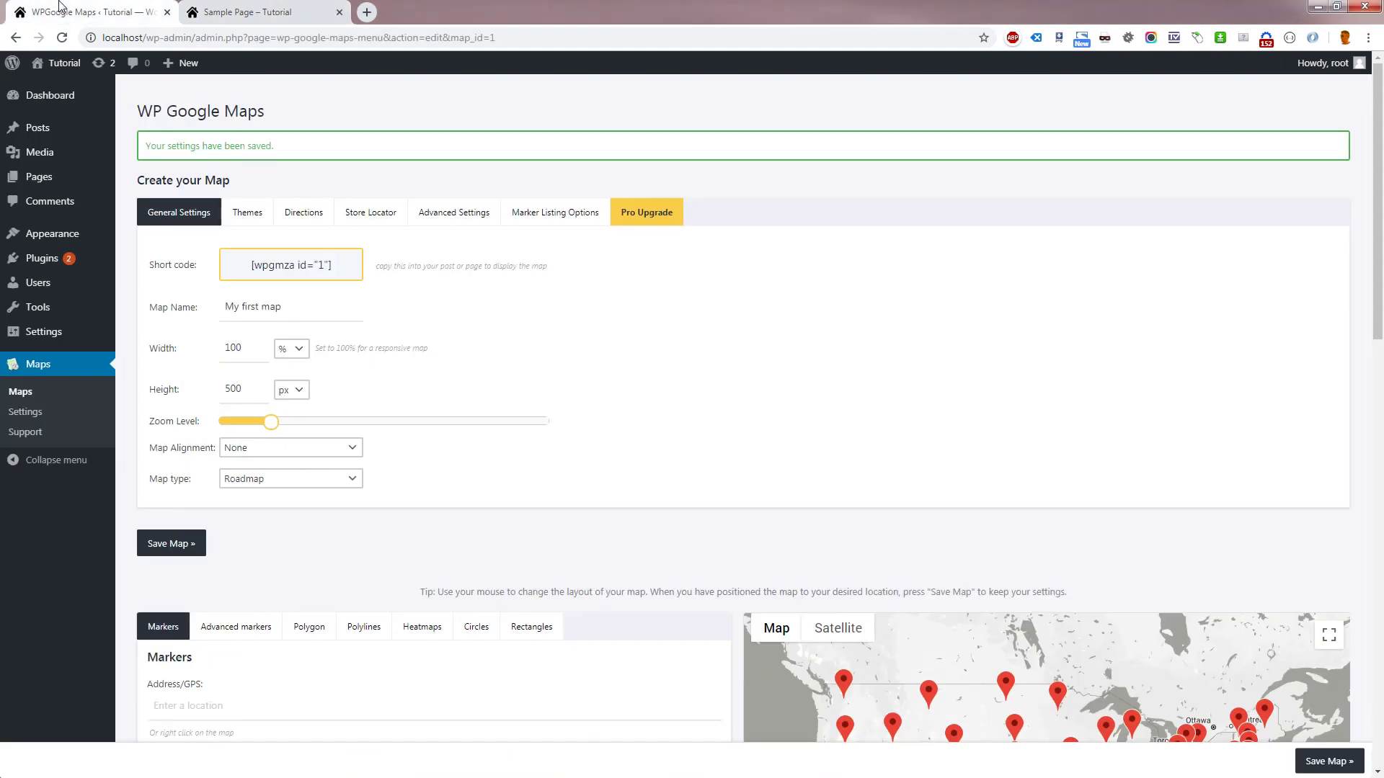
{"action": "left_click", "coordinate": [25, 414]}
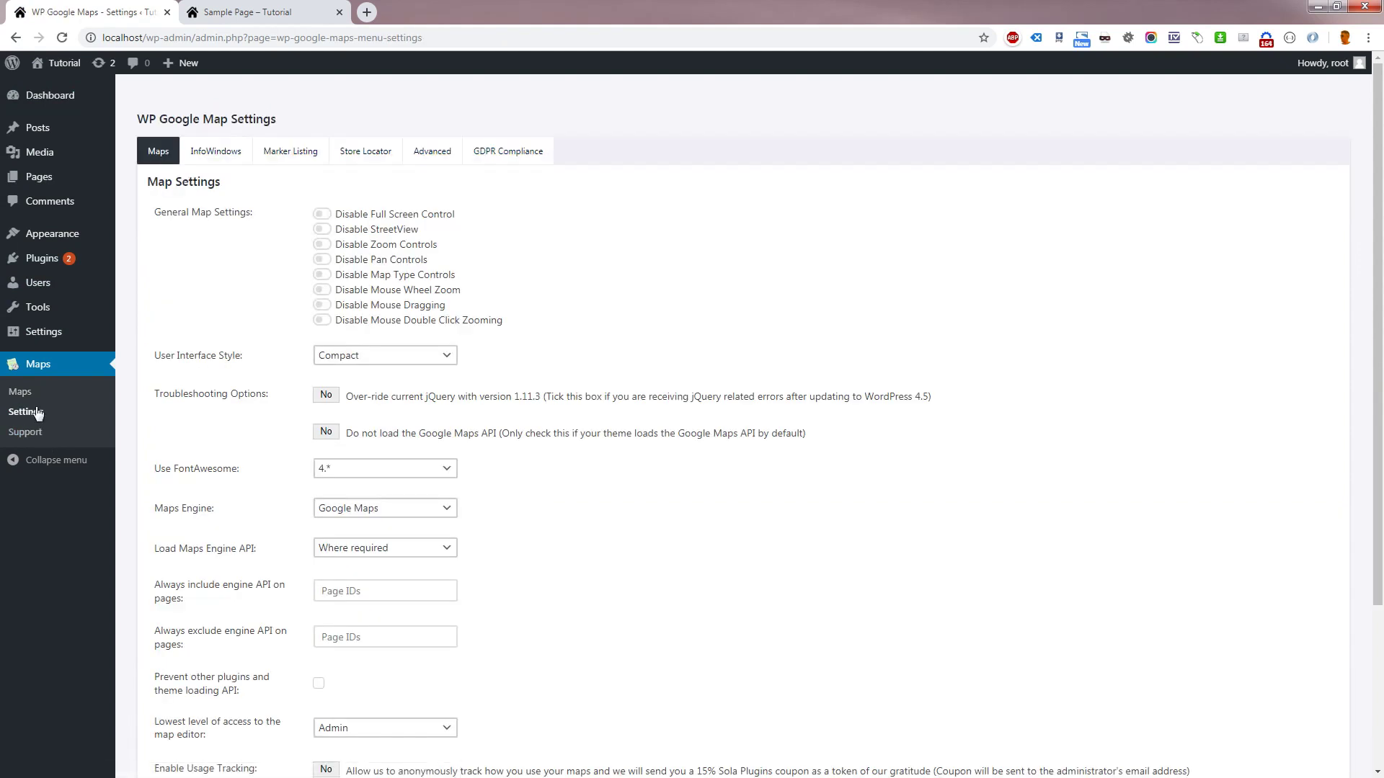
{"action": "left_click", "coordinate": [447, 355]}
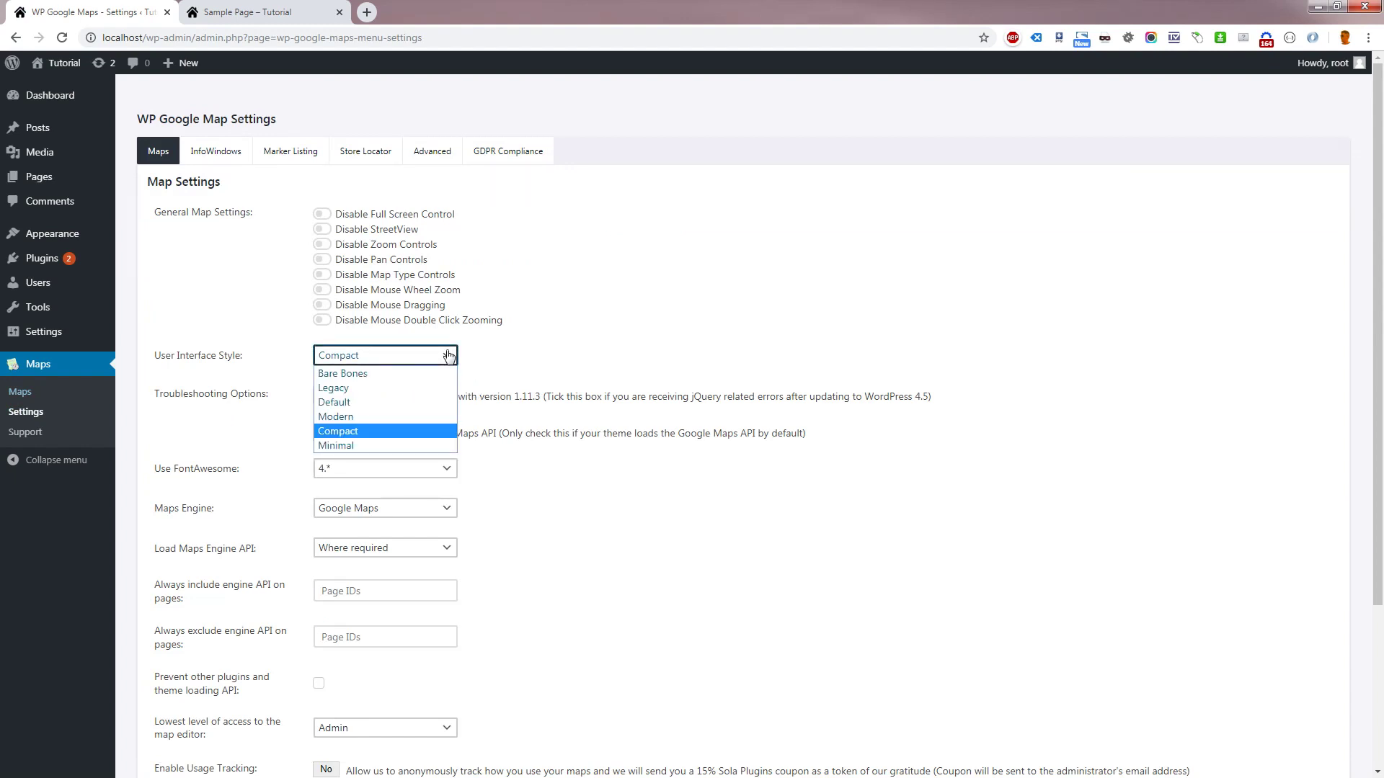
{"action": "left_click", "coordinate": [446, 356]}
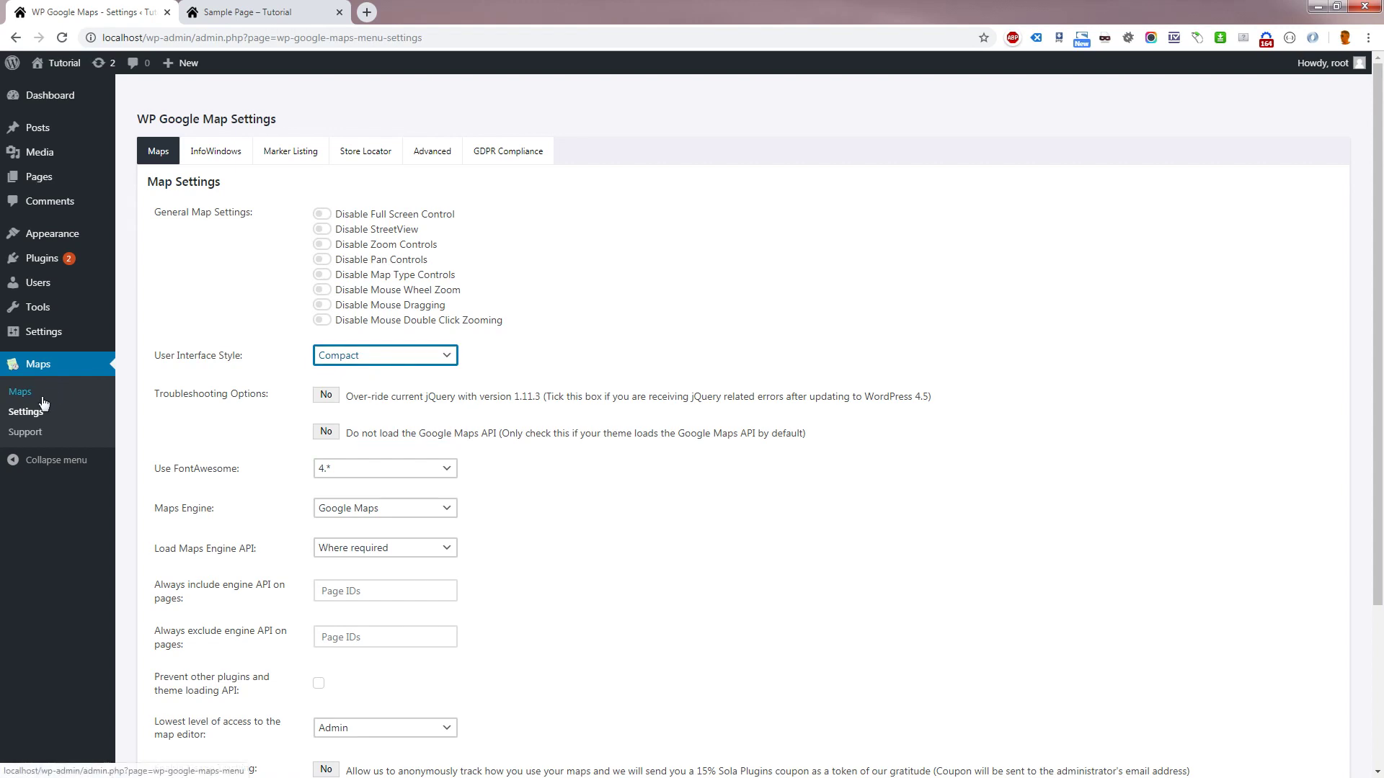
{"action": "mouse_move", "coordinate": [52, 271]}
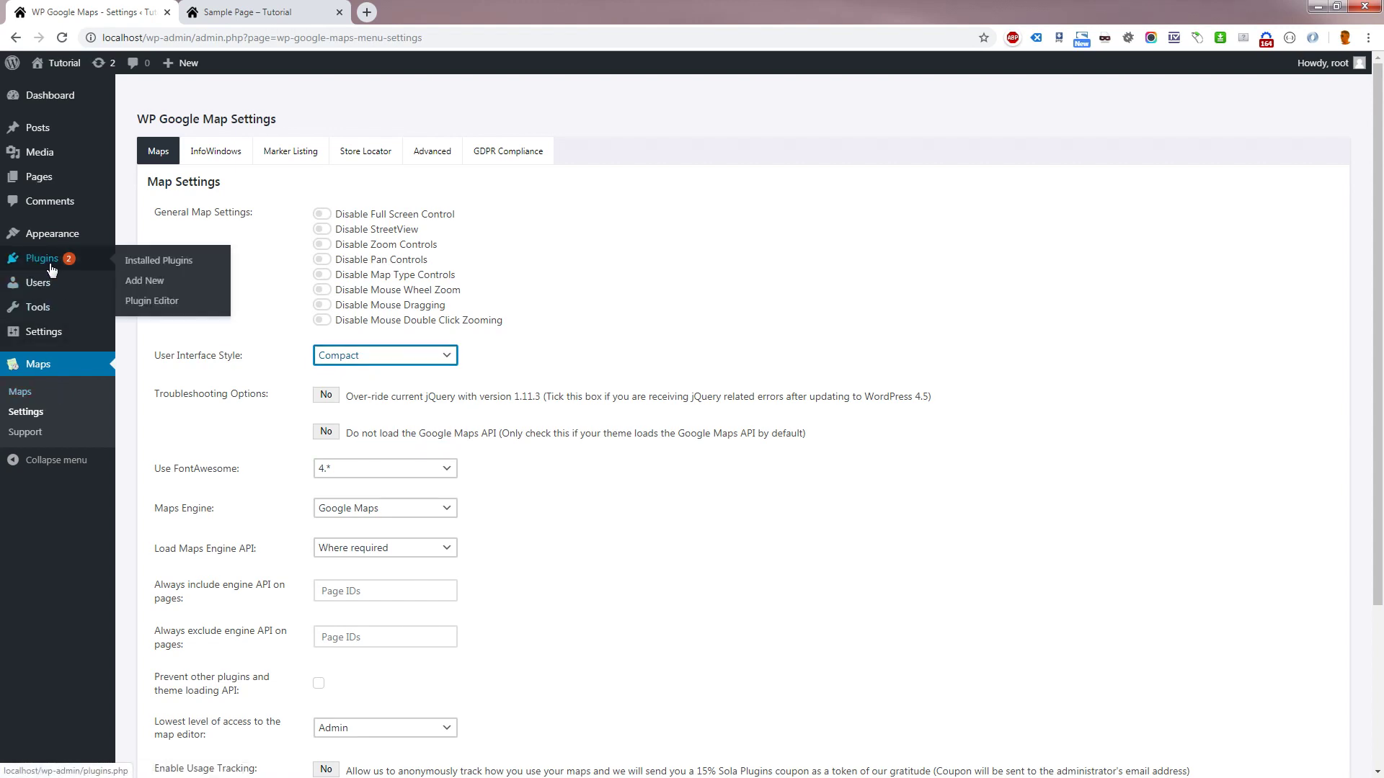
{"action": "left_click", "coordinate": [51, 270]}
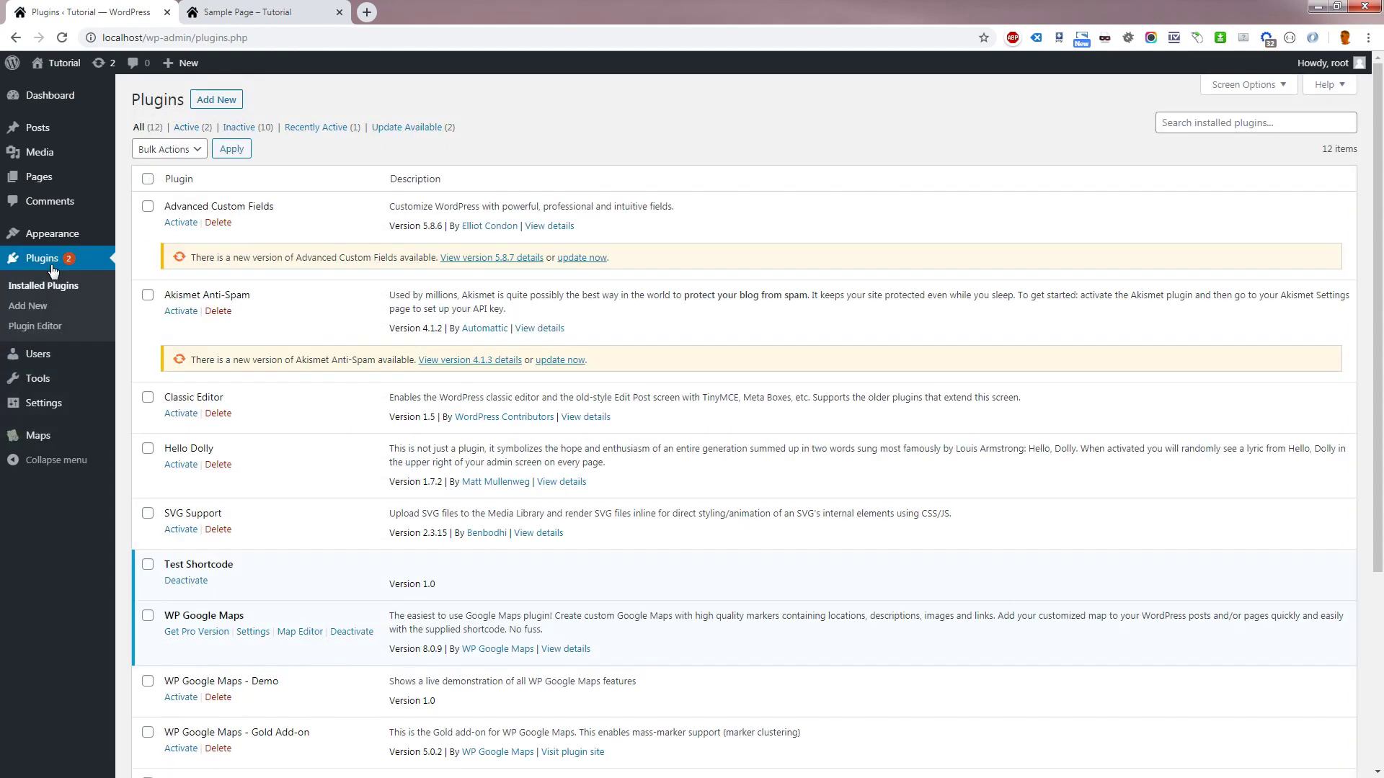
Step: Activate WP Google Maps - Pro Add-on from Installed Plugins, then return to the maps list
{"action": "scroll", "coordinate": [306, 253], "scroll_direction": "down", "scroll_amount": 5}
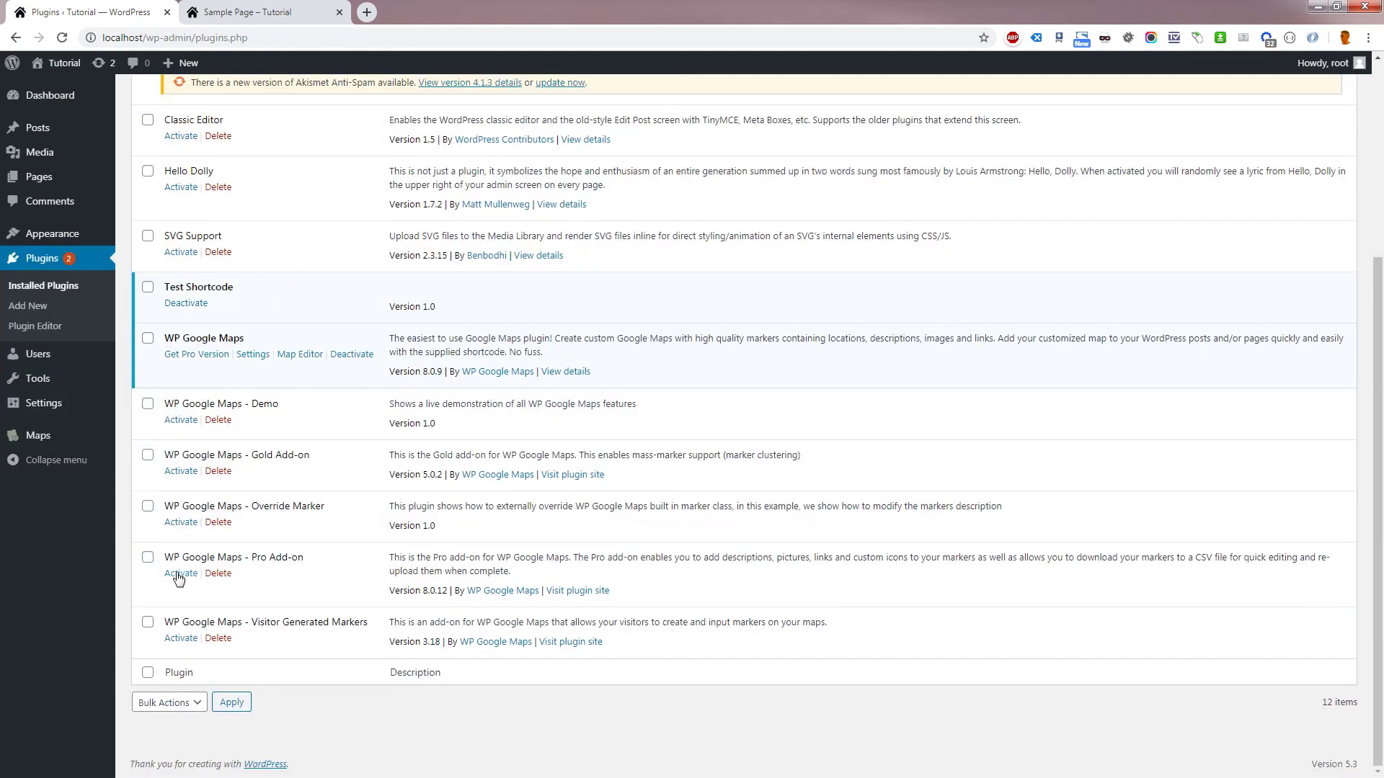
{"action": "left_click", "coordinate": [178, 575]}
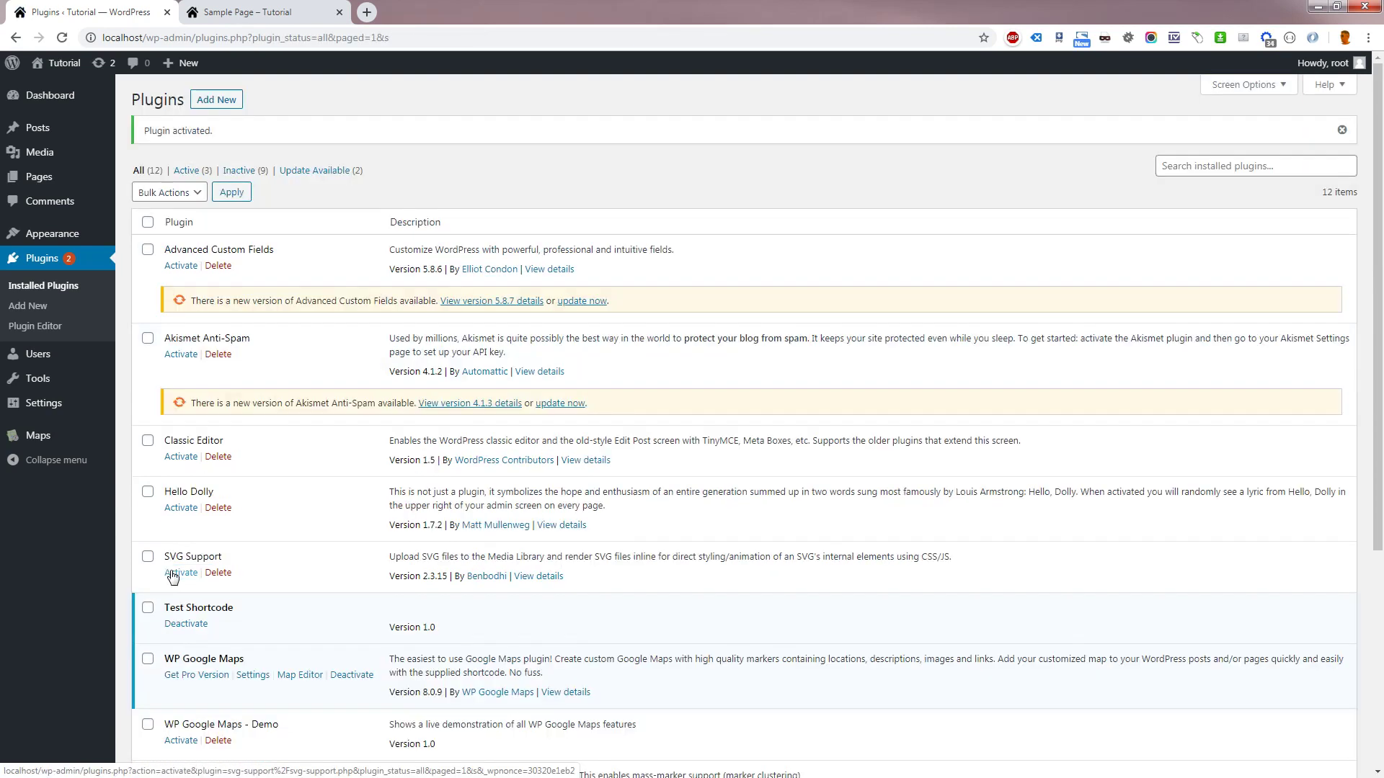
{"action": "mouse_move", "coordinate": [109, 439]}
{"action": "left_click", "coordinate": [151, 440]}
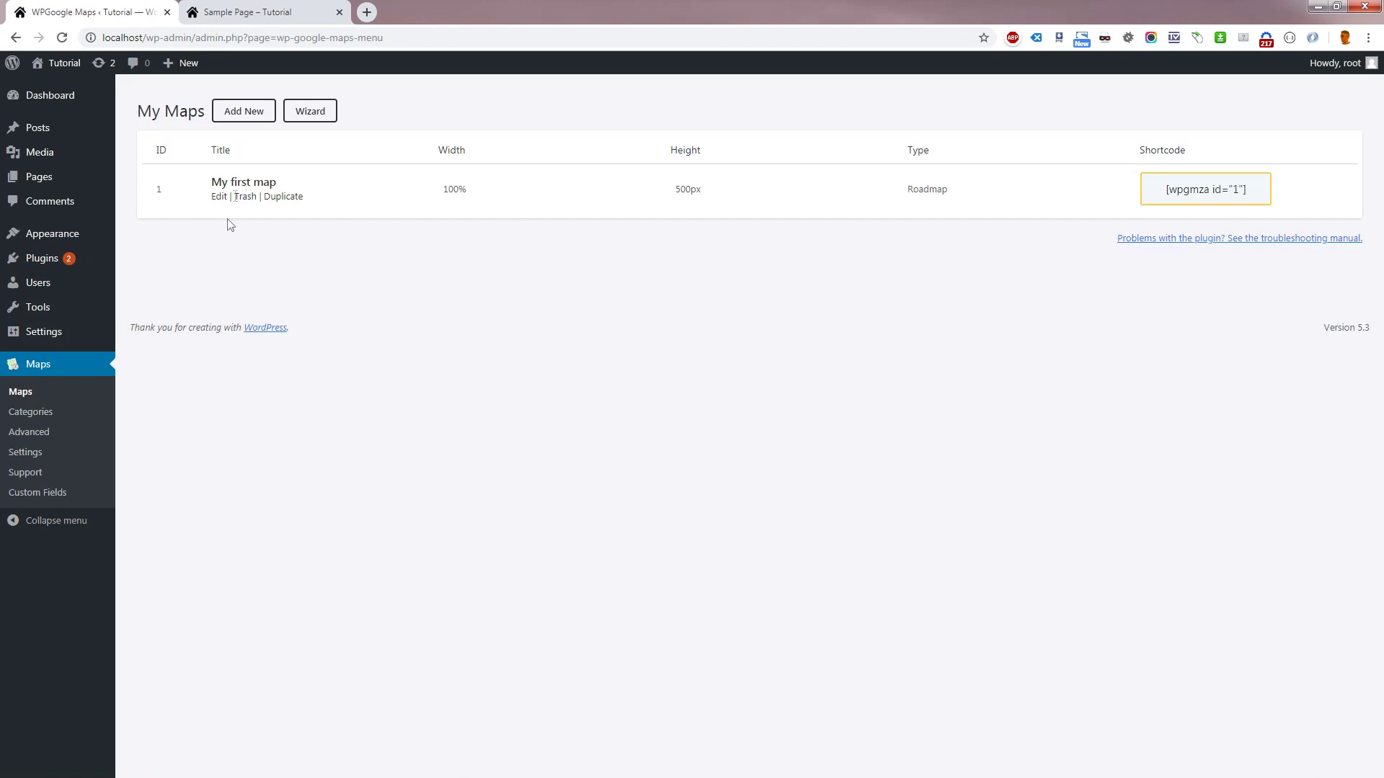
Step: Set My first map's store locator Search Area to Auto, save, and view the Sample Page
{"action": "left_click", "coordinate": [245, 183]}
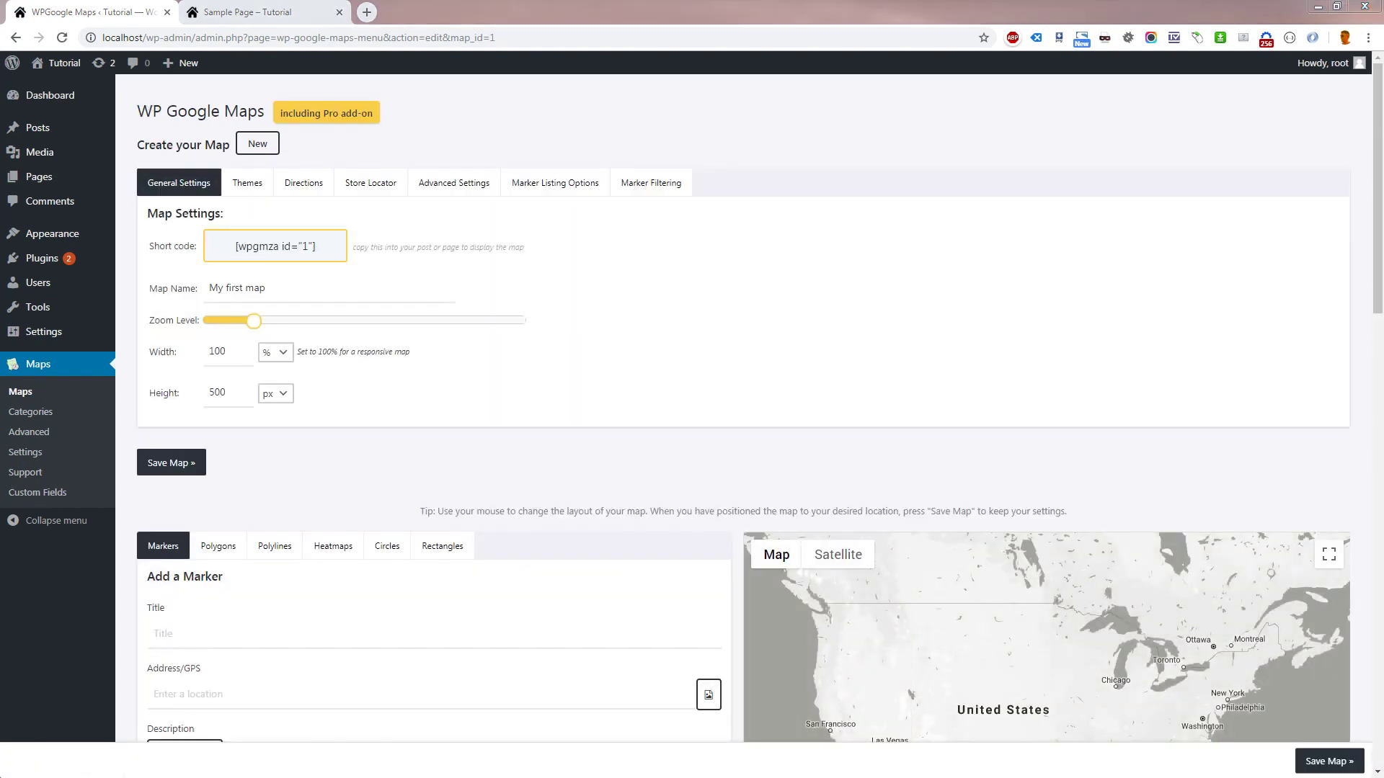
{"action": "left_click", "coordinate": [366, 184]}
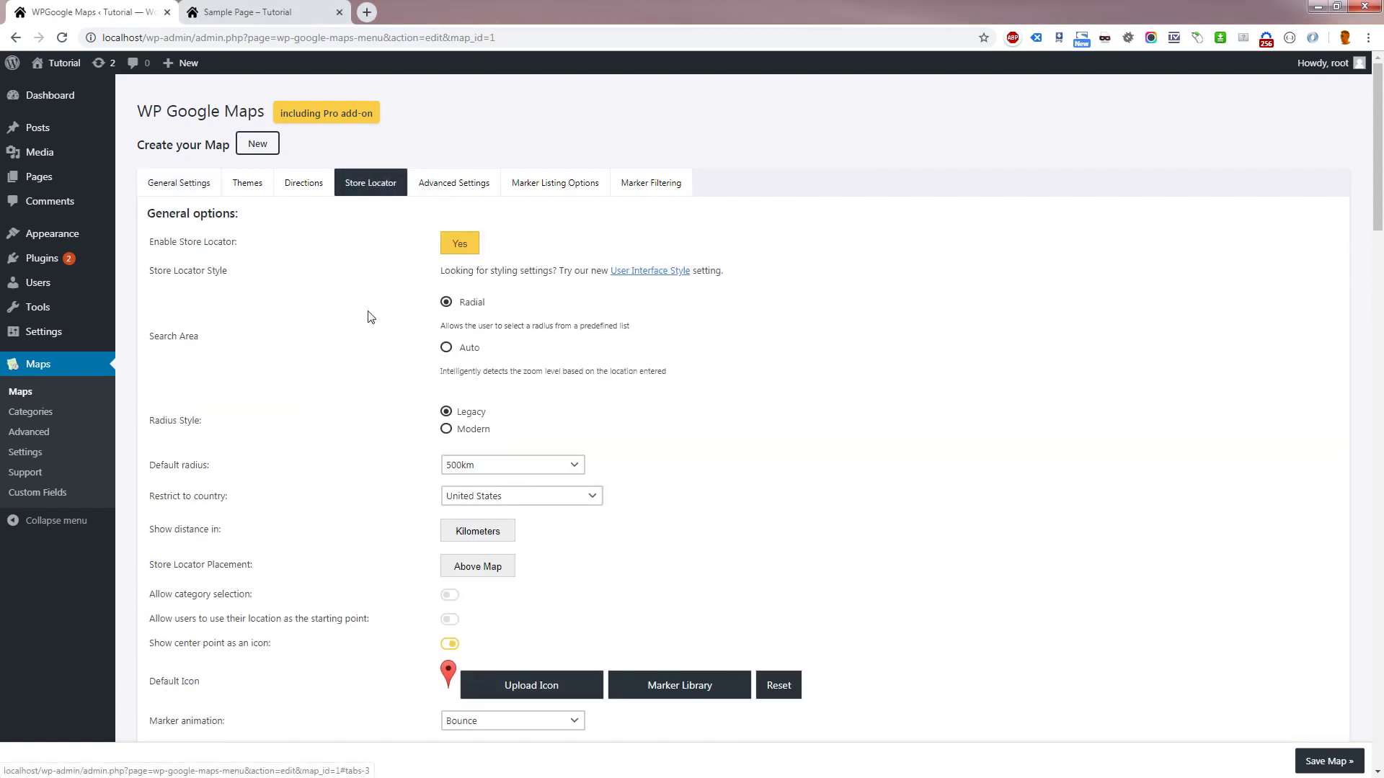
{"action": "scroll", "coordinate": [369, 317], "scroll_direction": "down", "scroll_amount": 1}
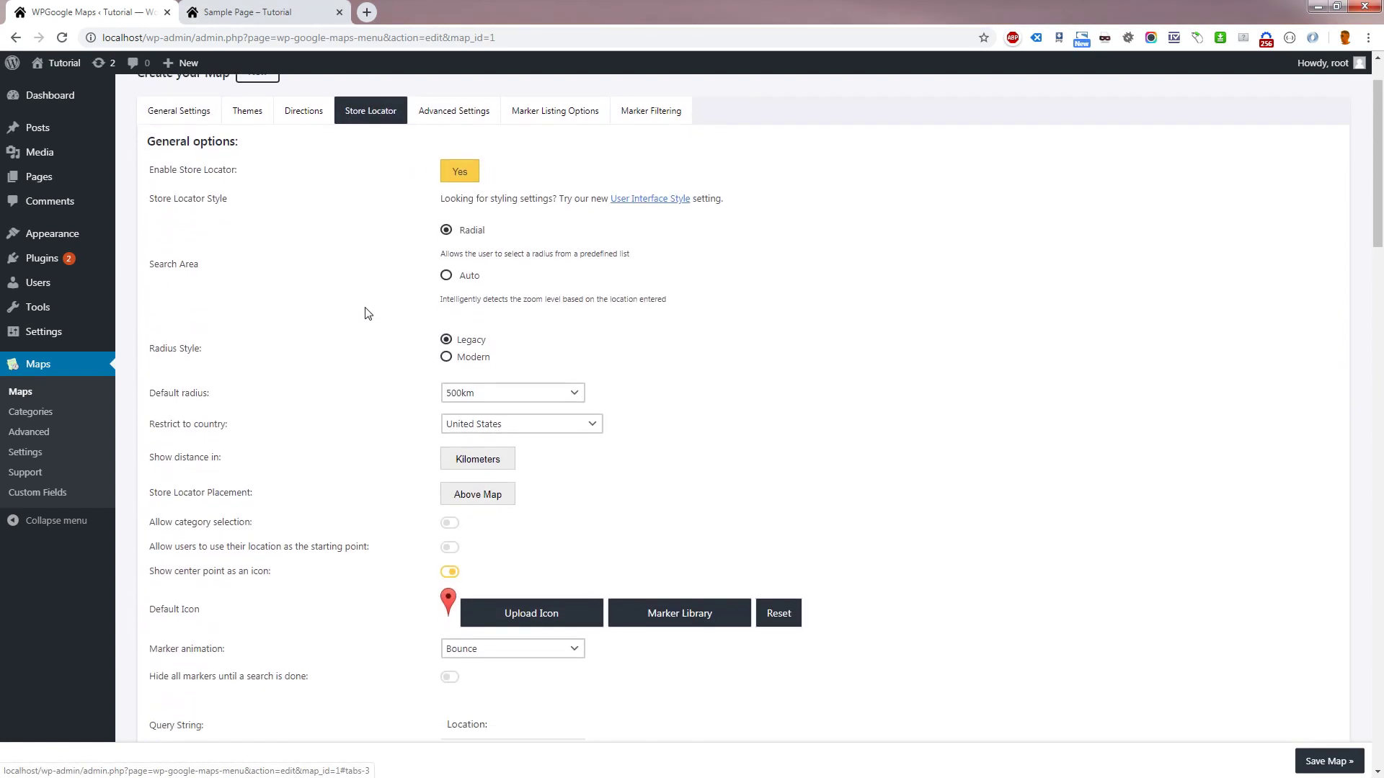
{"action": "left_click", "coordinate": [446, 277]}
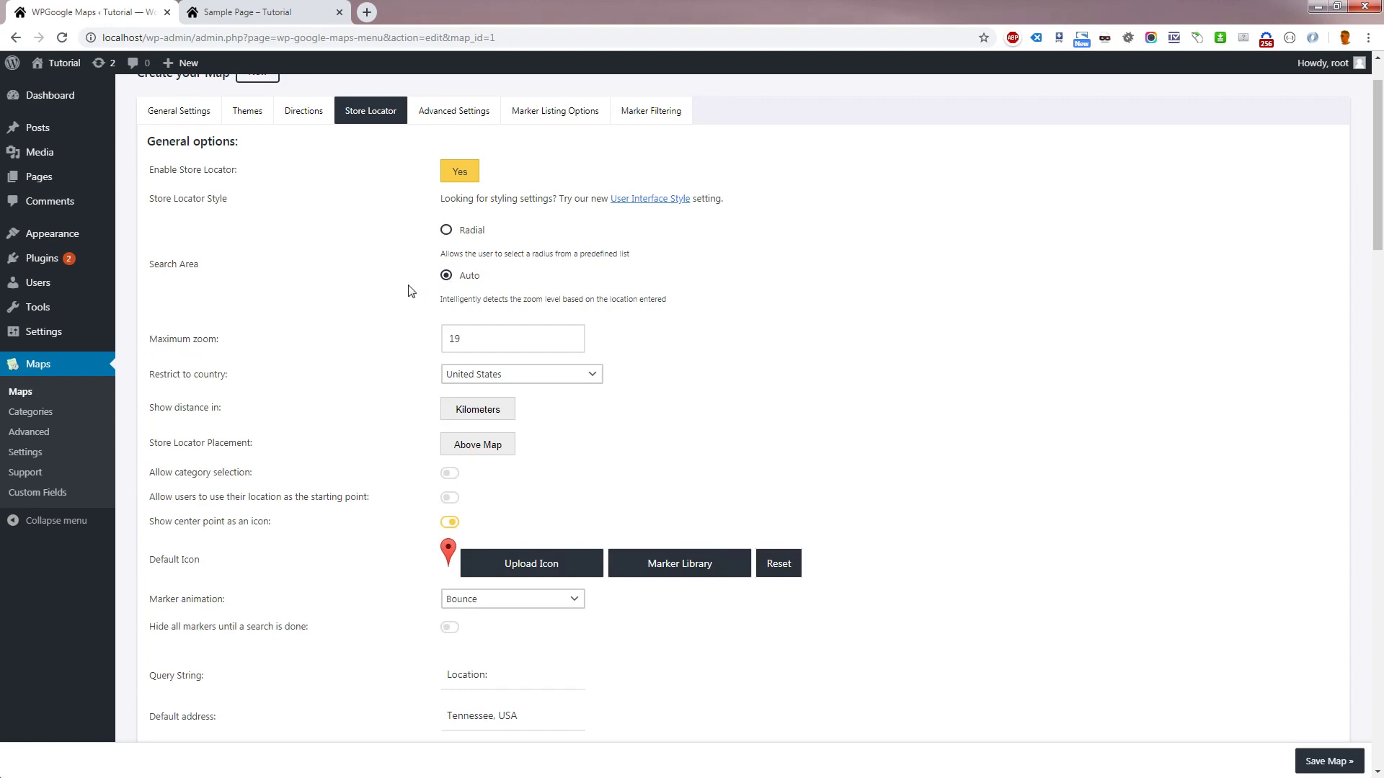
{"action": "scroll", "coordinate": [411, 290], "scroll_direction": "down", "scroll_amount": 8}
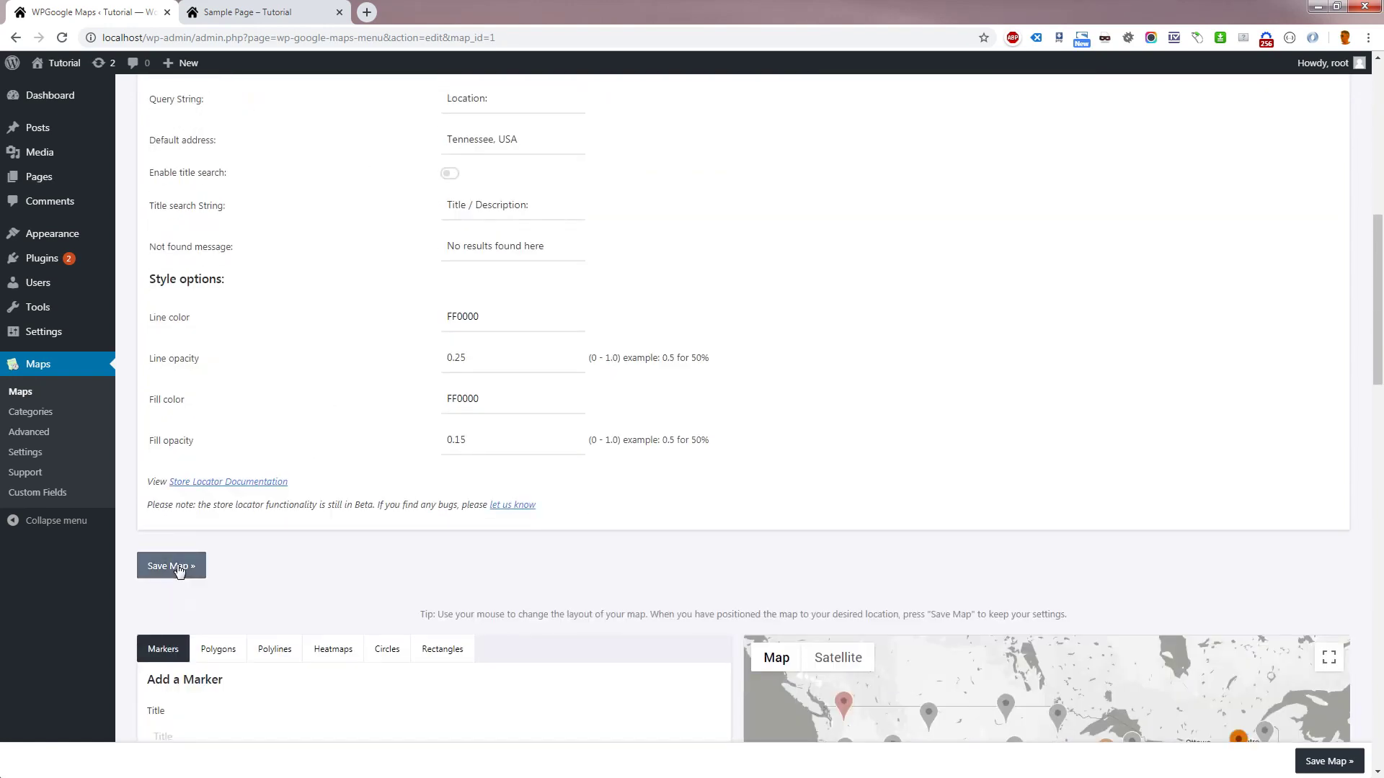
{"action": "left_click", "coordinate": [178, 567]}
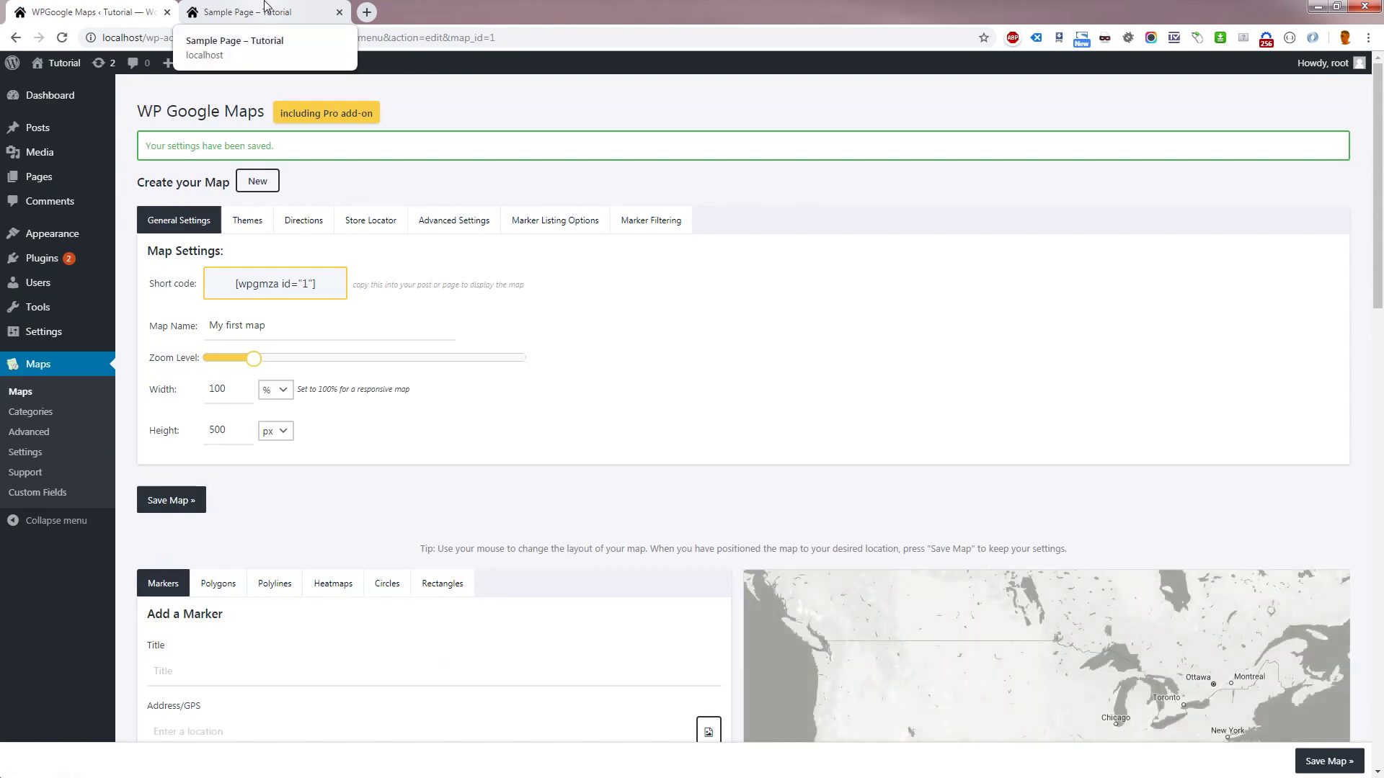
{"action": "left_click", "coordinate": [265, 9]}
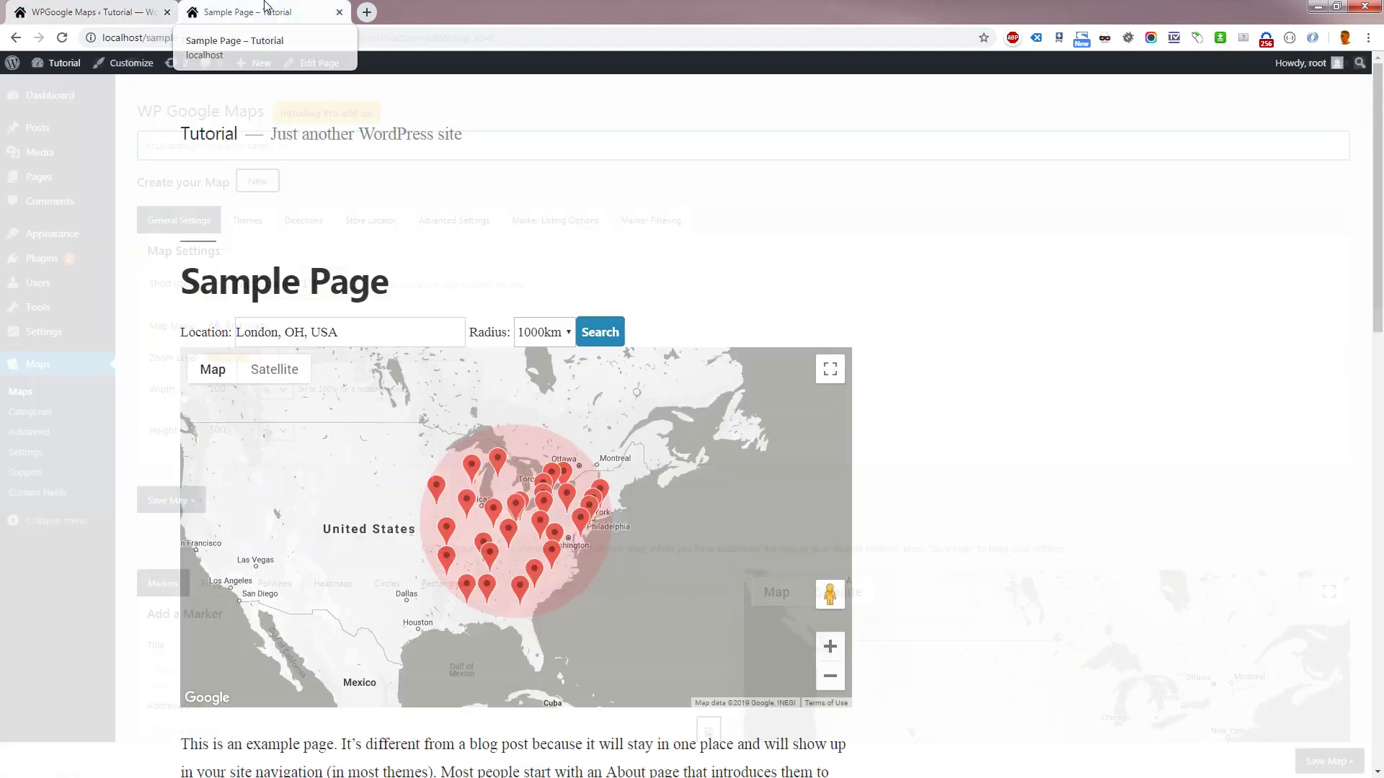
Step: Reload the Sample Page and search the store locator for USA, then California, USA
{"action": "key", "text": "F5"}
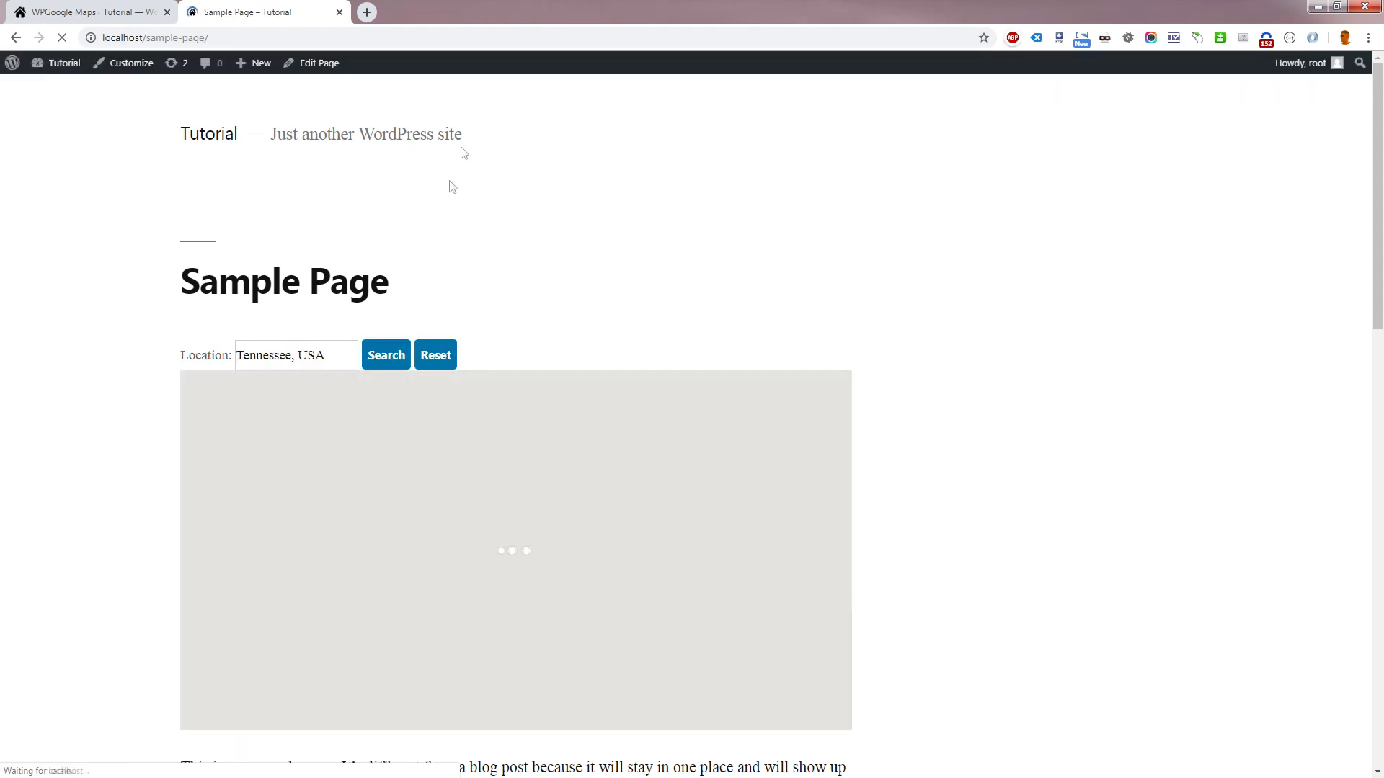
{"action": "left_click_drag", "start_coordinate": [299, 355], "coordinate": [191, 346]}
{"action": "key", "text": "BackSpace"}
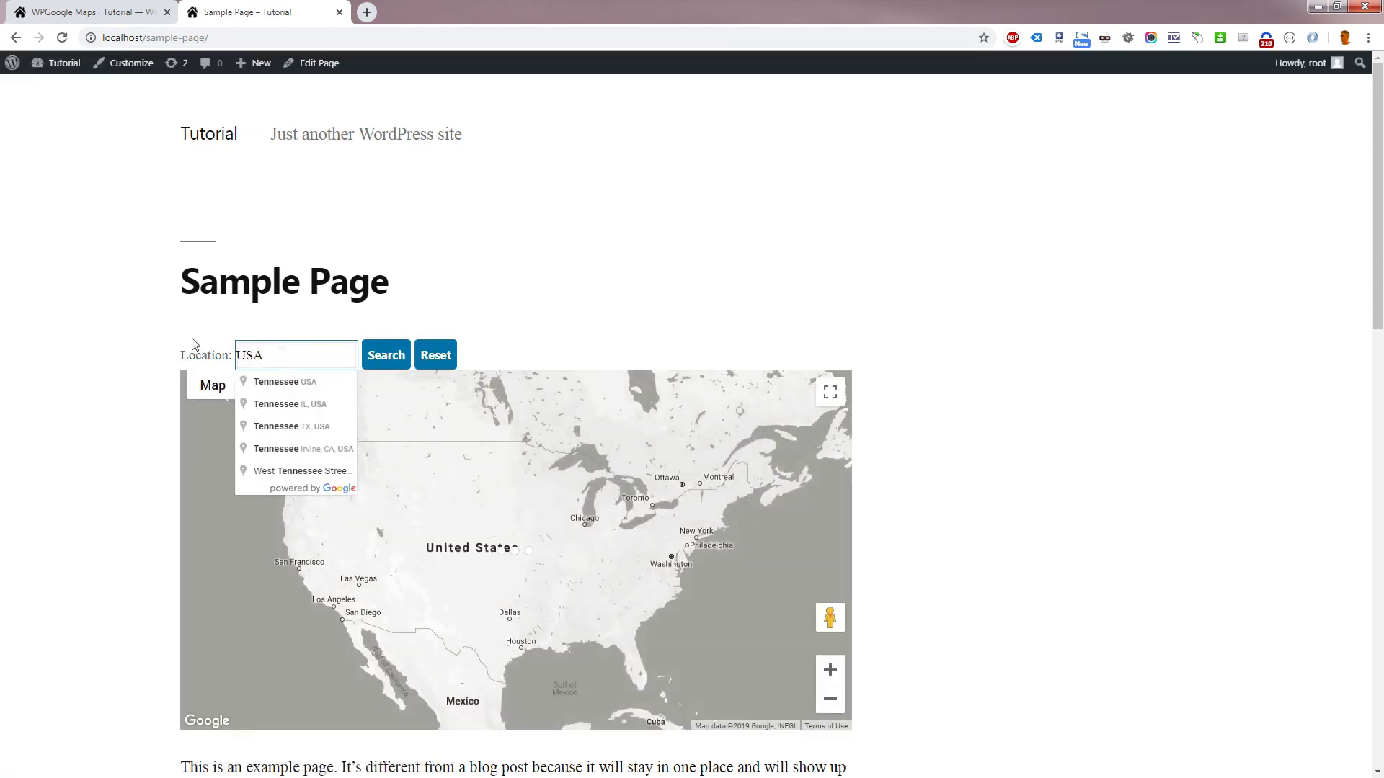
{"action": "left_click", "coordinate": [389, 361]}
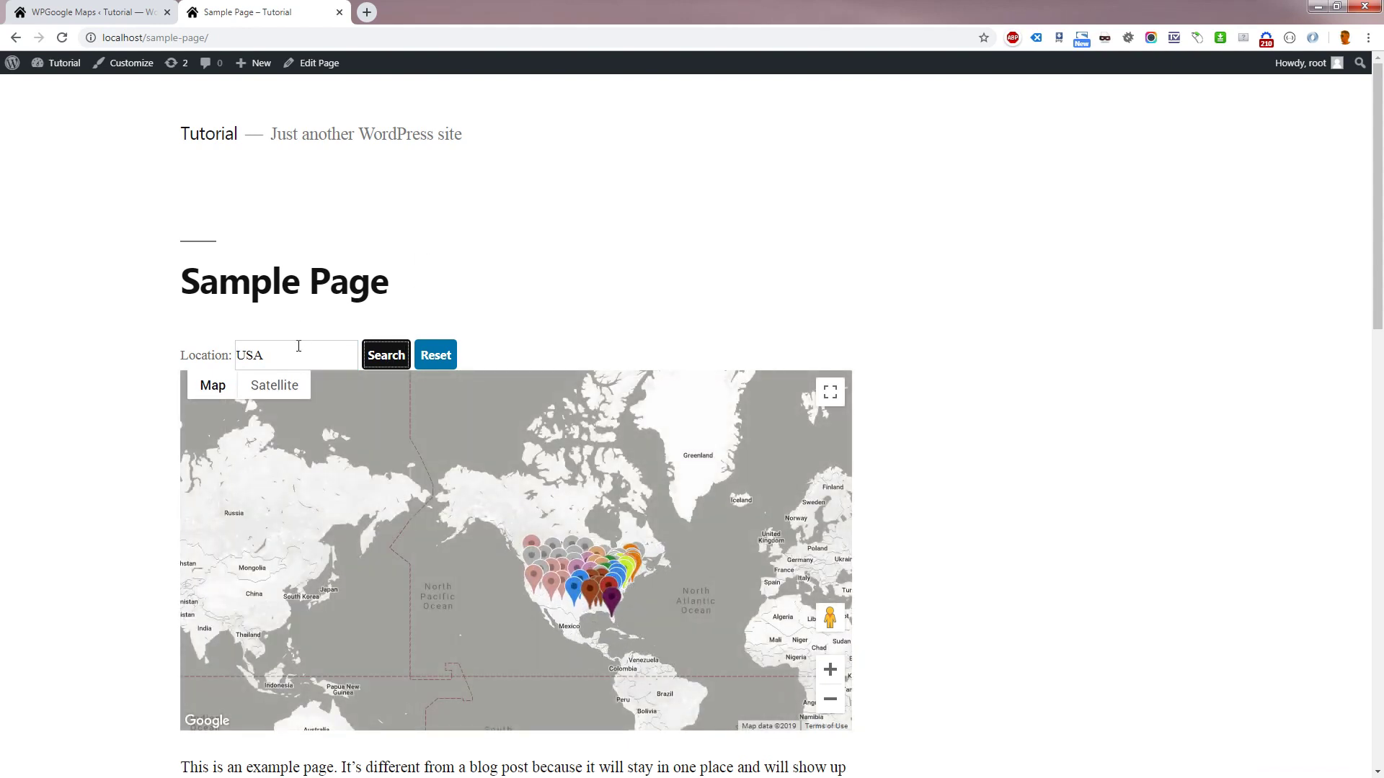
{"action": "left_click", "coordinate": [299, 347]}
{"action": "key", "text": "ctrl+a"}
{"action": "type", "text": "Cal"}
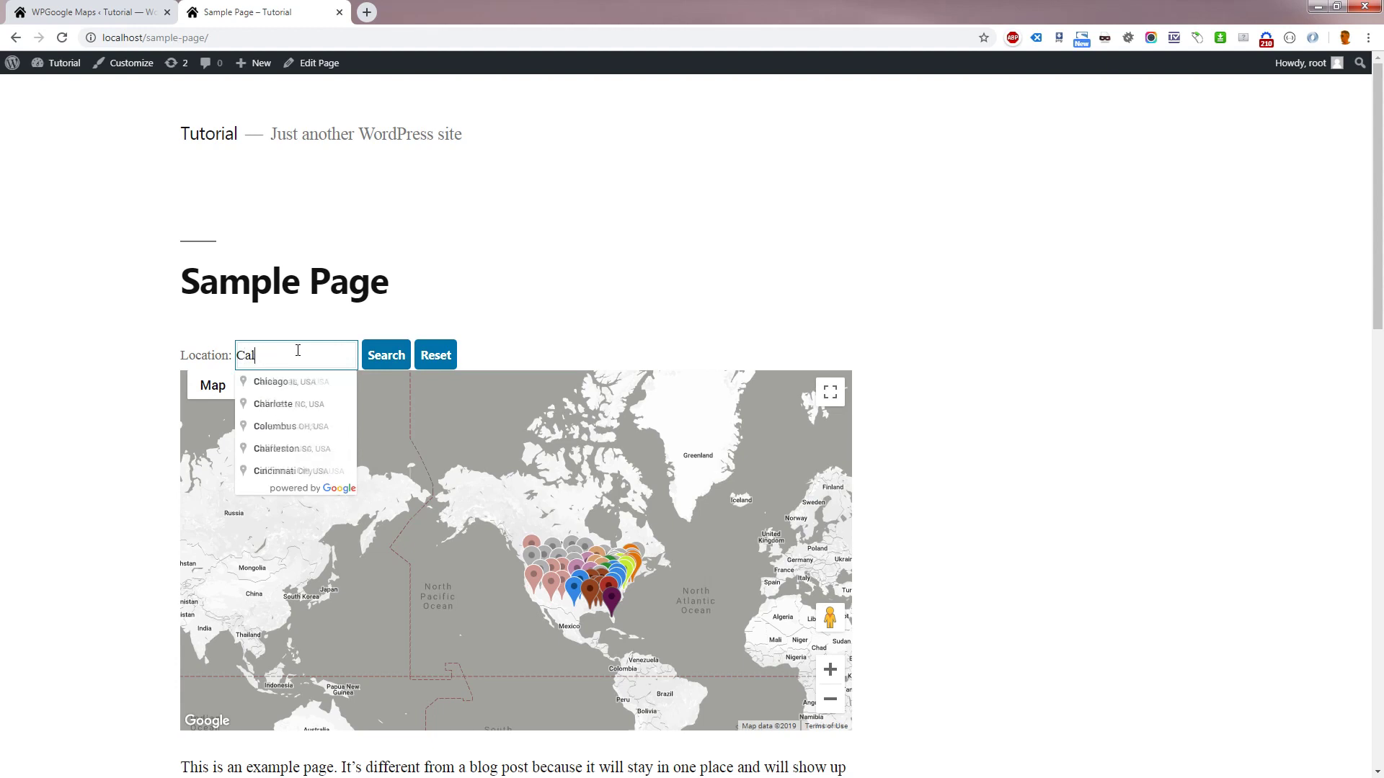
{"action": "type", "text": "if"}
{"action": "left_click", "coordinate": [321, 382]}
{"action": "left_click", "coordinate": [386, 358]}
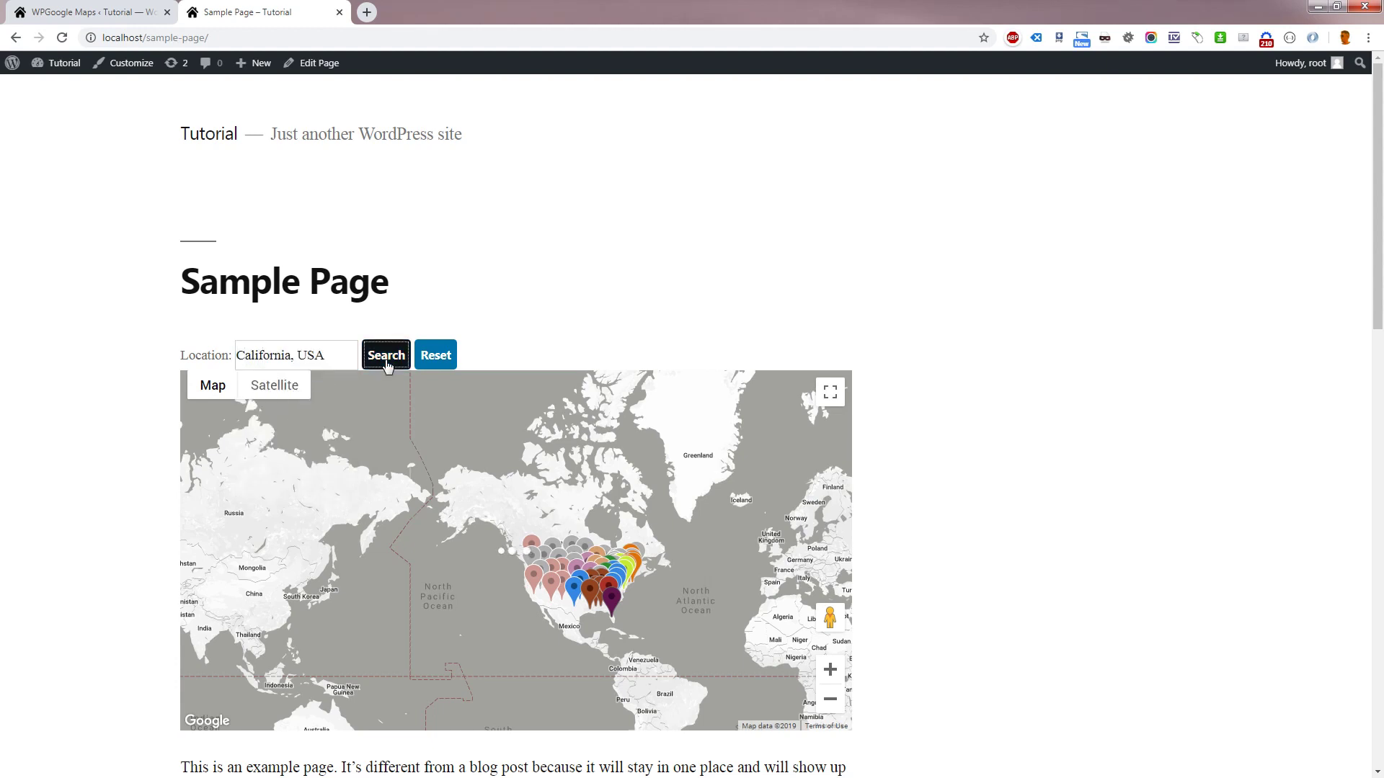
Step: Search for San Francisco, then Golden Gate Park, to see the map auto-zoom in
{"action": "left_click", "coordinate": [329, 361]}
{"action": "key", "text": "ctrl+a"}
{"action": "type", "text": "San fran"}
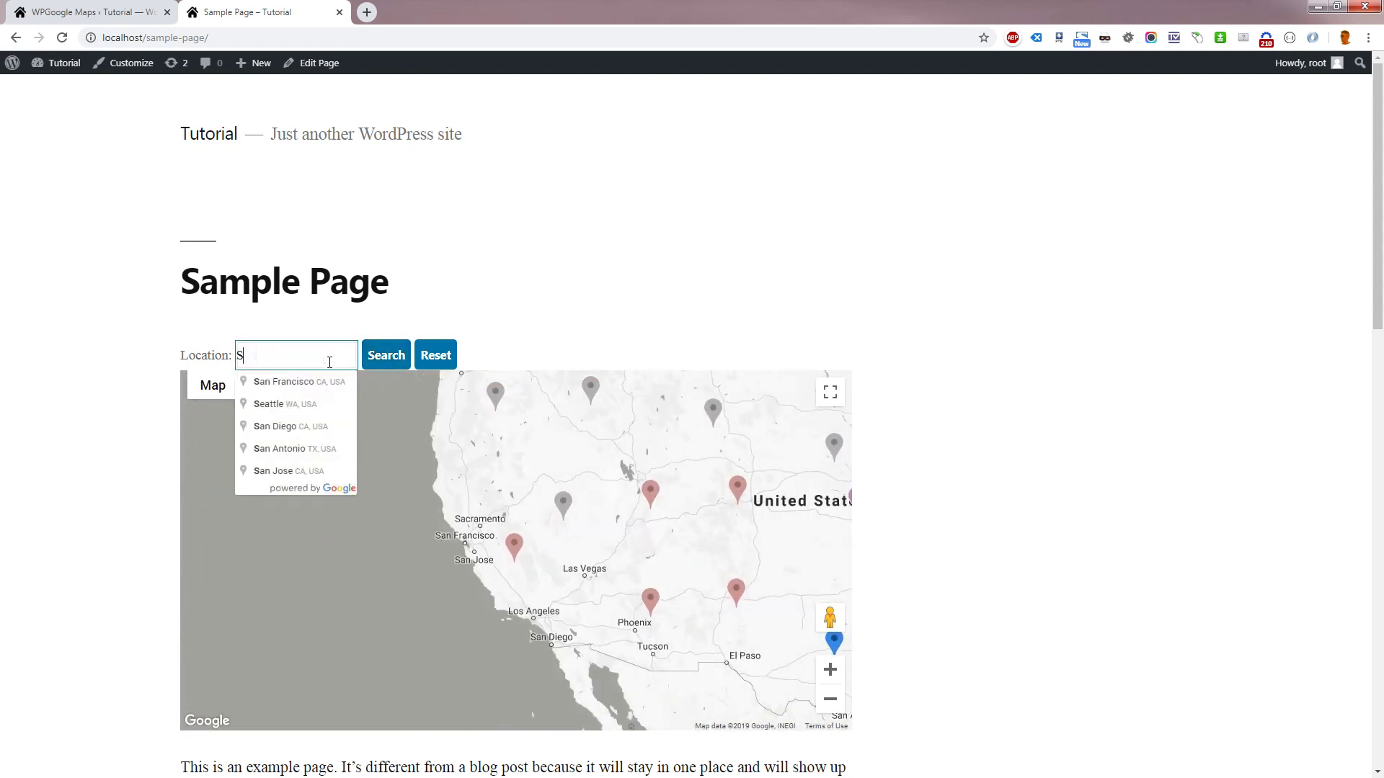
{"action": "left_click", "coordinate": [321, 384]}
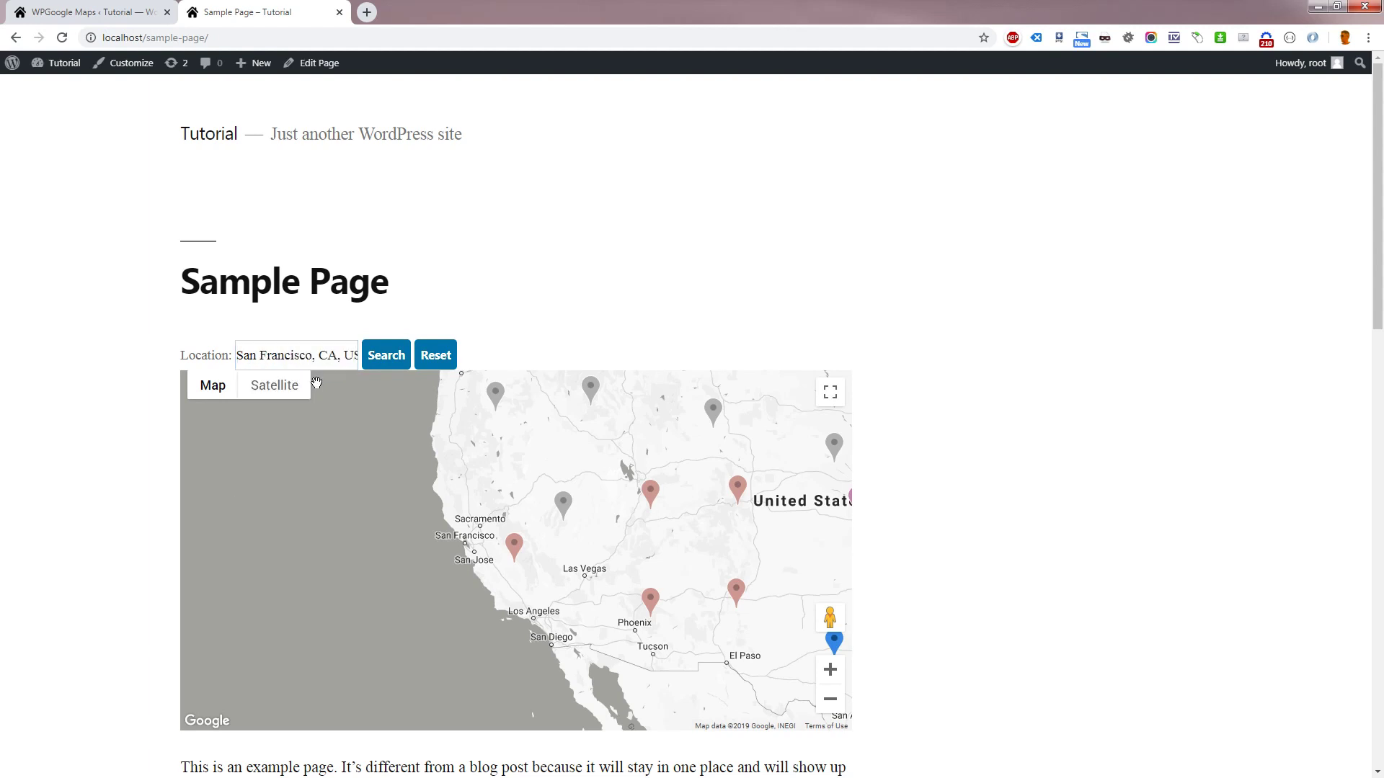
{"action": "left_click", "coordinate": [383, 357]}
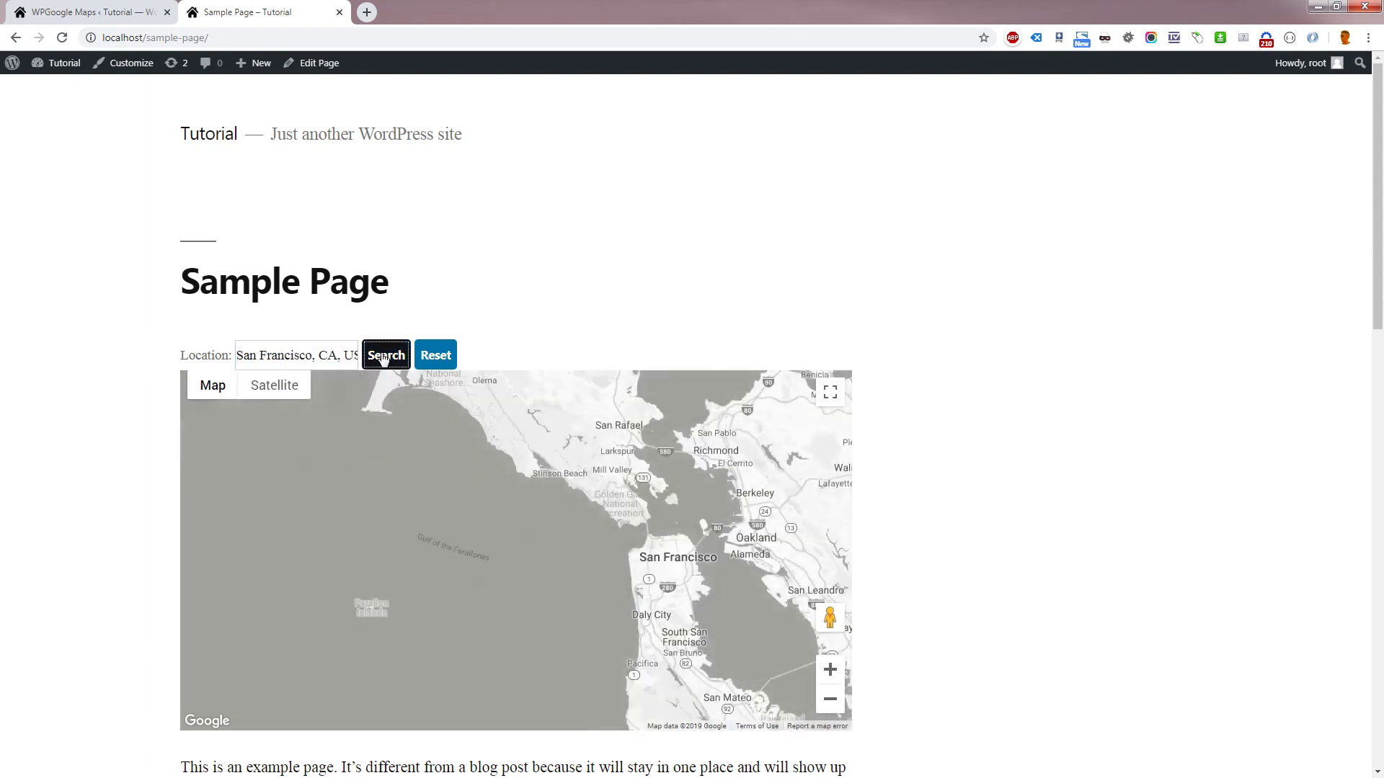
{"action": "triple_click", "coordinate": [322, 356]}
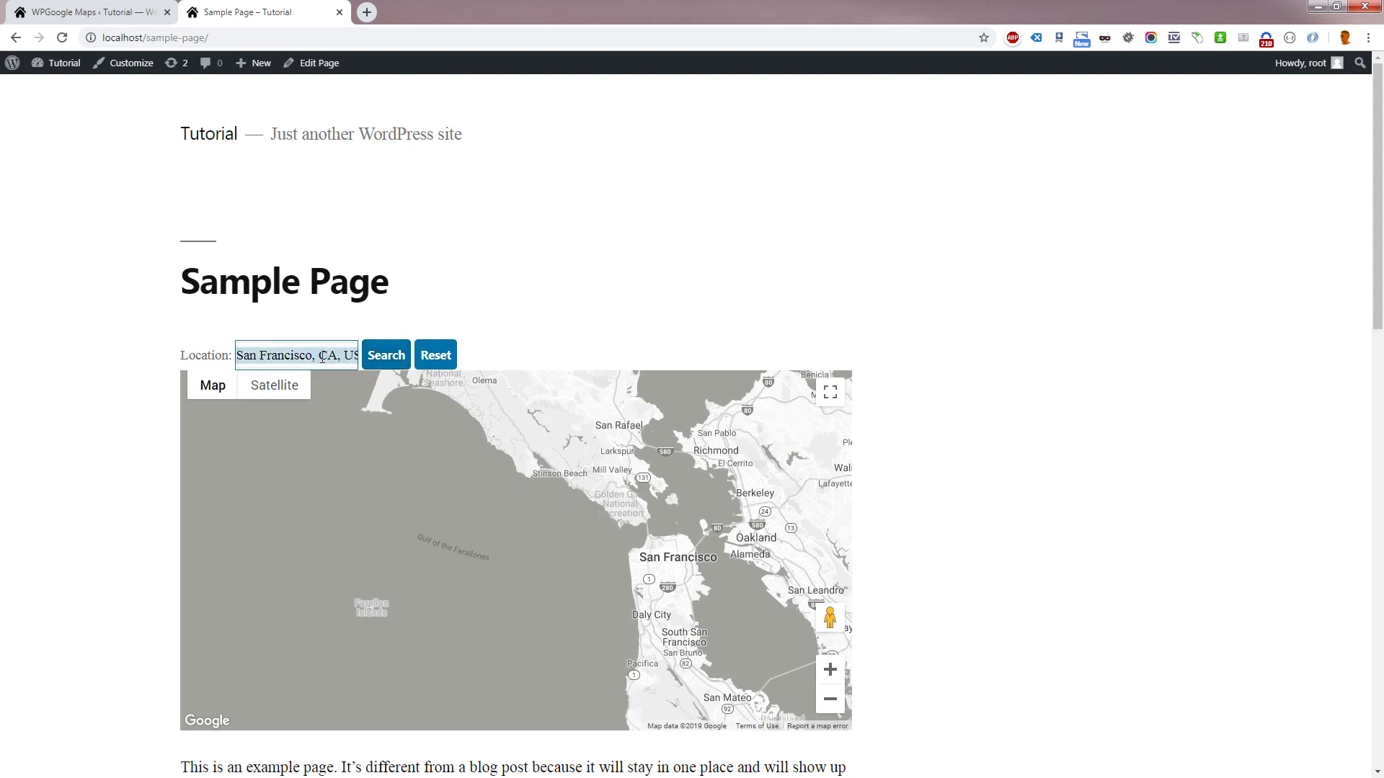
{"action": "type", "text": "Golden Gate Park"}
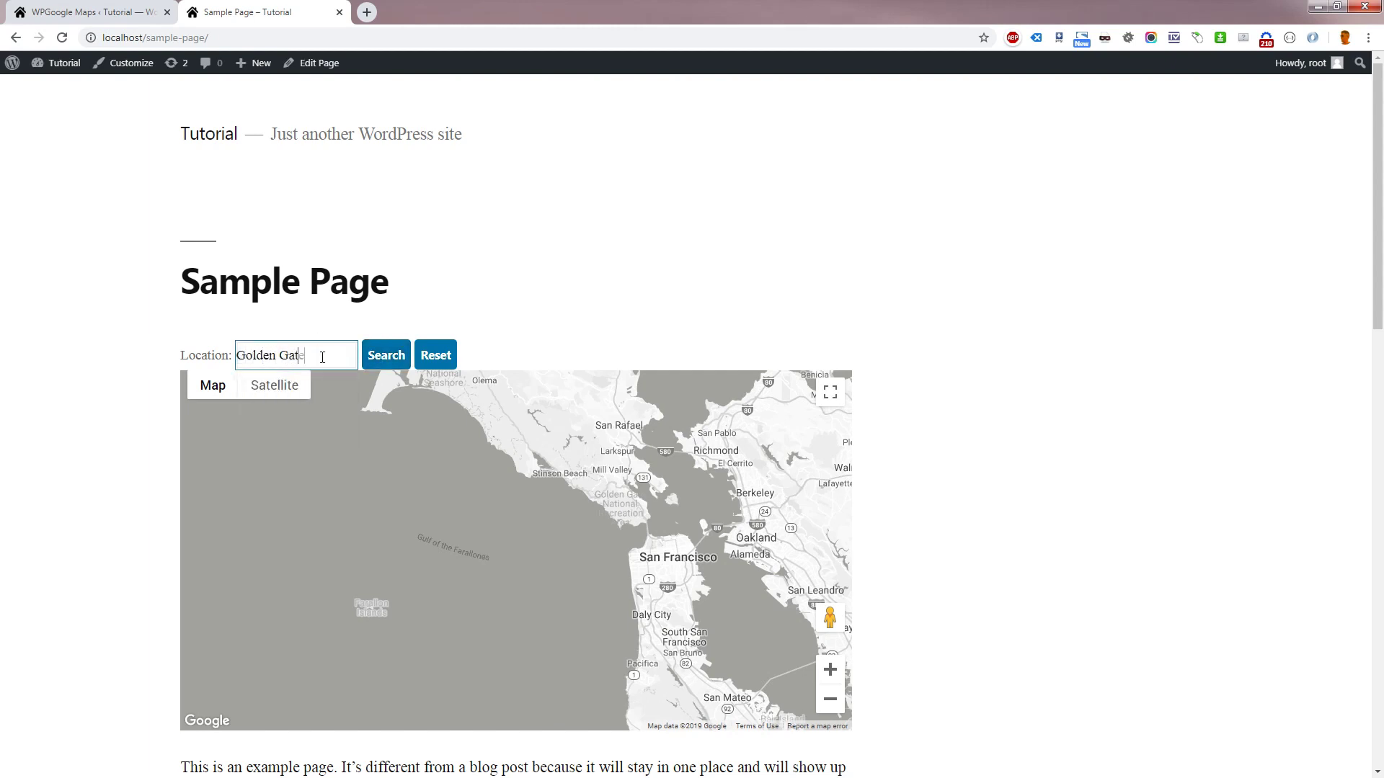
{"action": "left_click", "coordinate": [393, 358]}
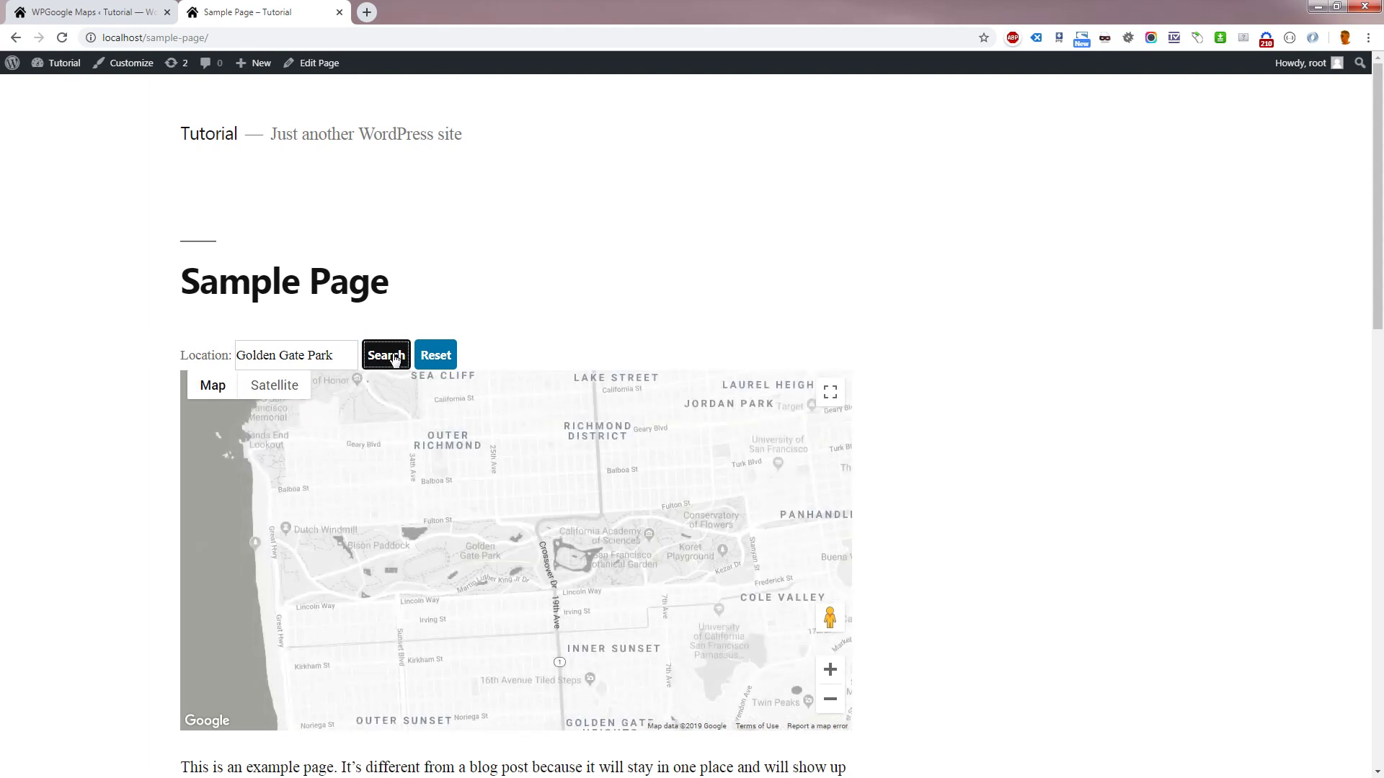
Step: Set Store Locator Placement to Below Map and turn on Allow category selection for My first map
{"action": "key", "text": "ctrl+shift+Tab"}
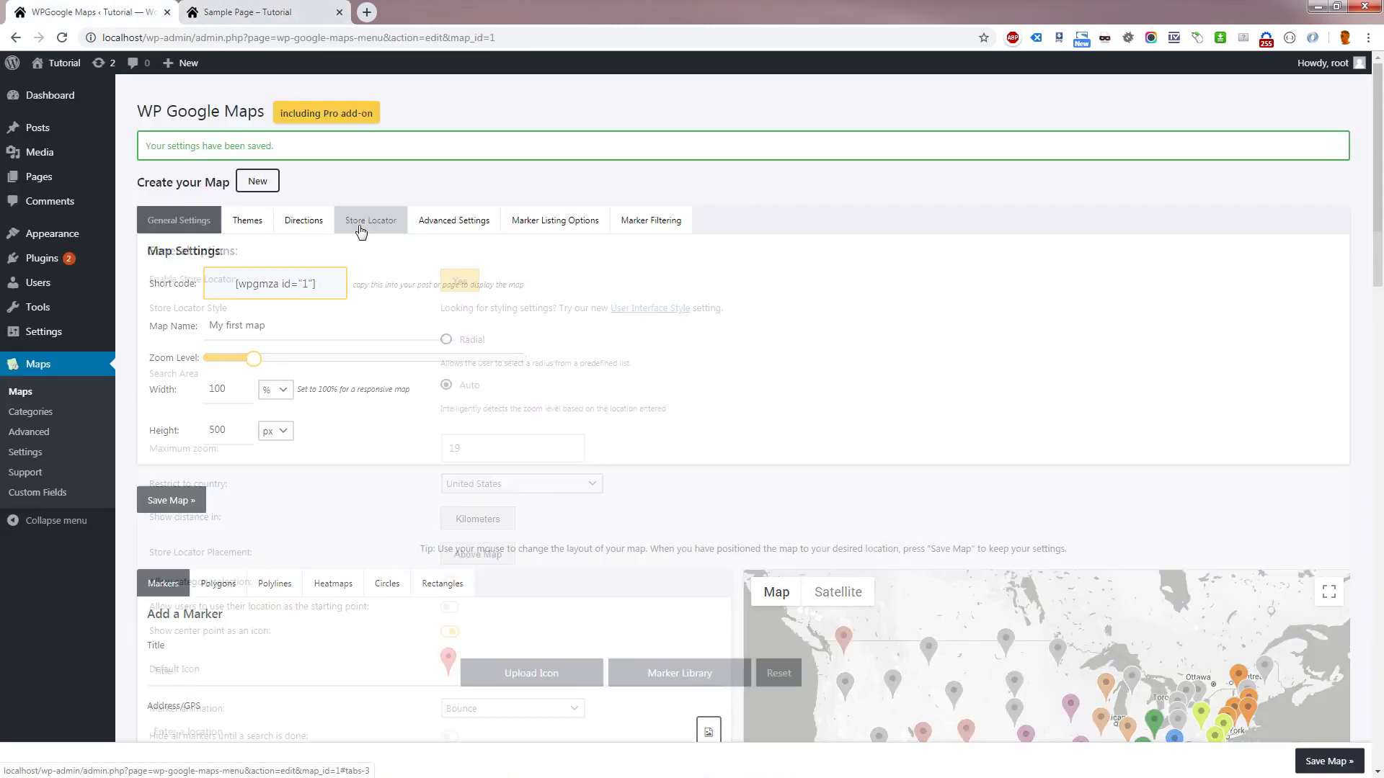
{"action": "left_click", "coordinate": [358, 225]}
{"action": "scroll", "coordinate": [367, 238], "scroll_direction": "down", "scroll_amount": 2}
{"action": "scroll", "coordinate": [379, 264], "scroll_direction": "down", "scroll_amount": 2}
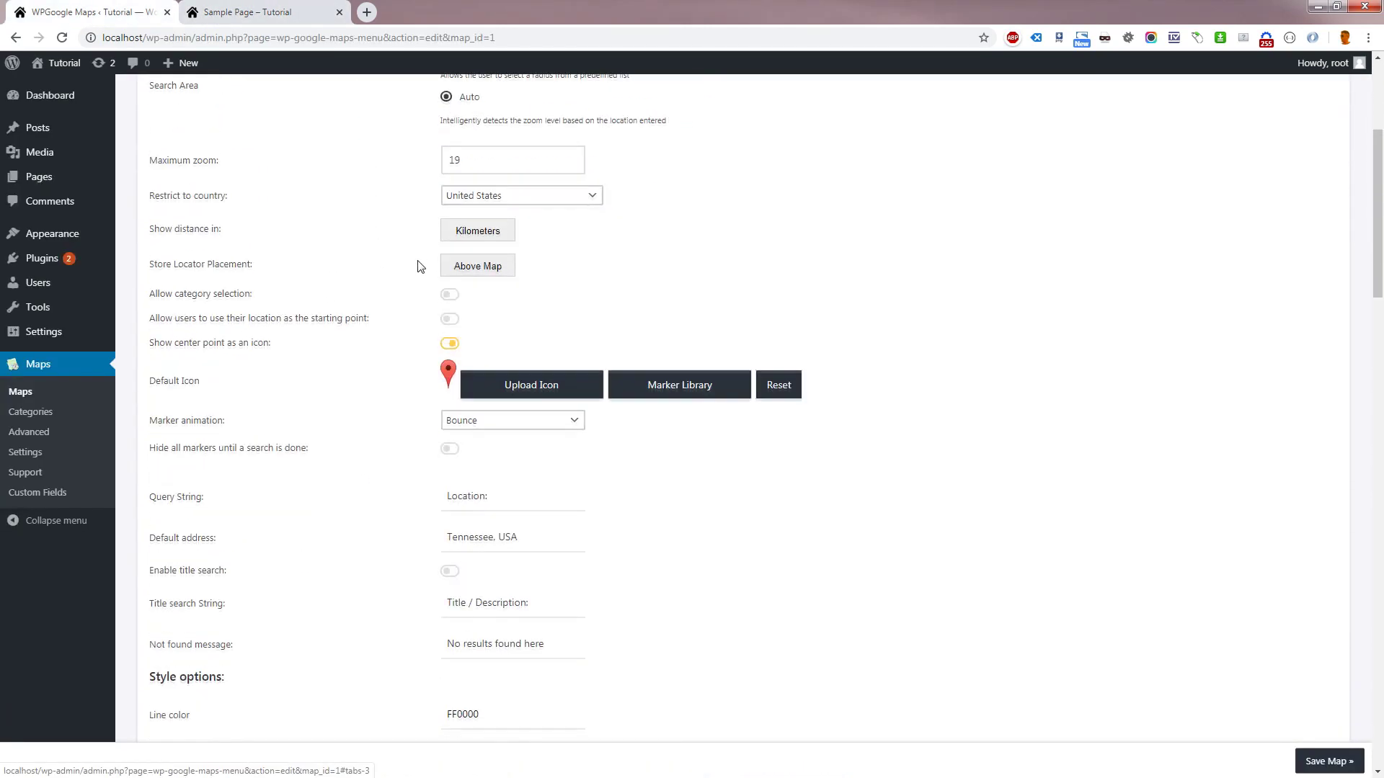
{"action": "left_click", "coordinate": [499, 273]}
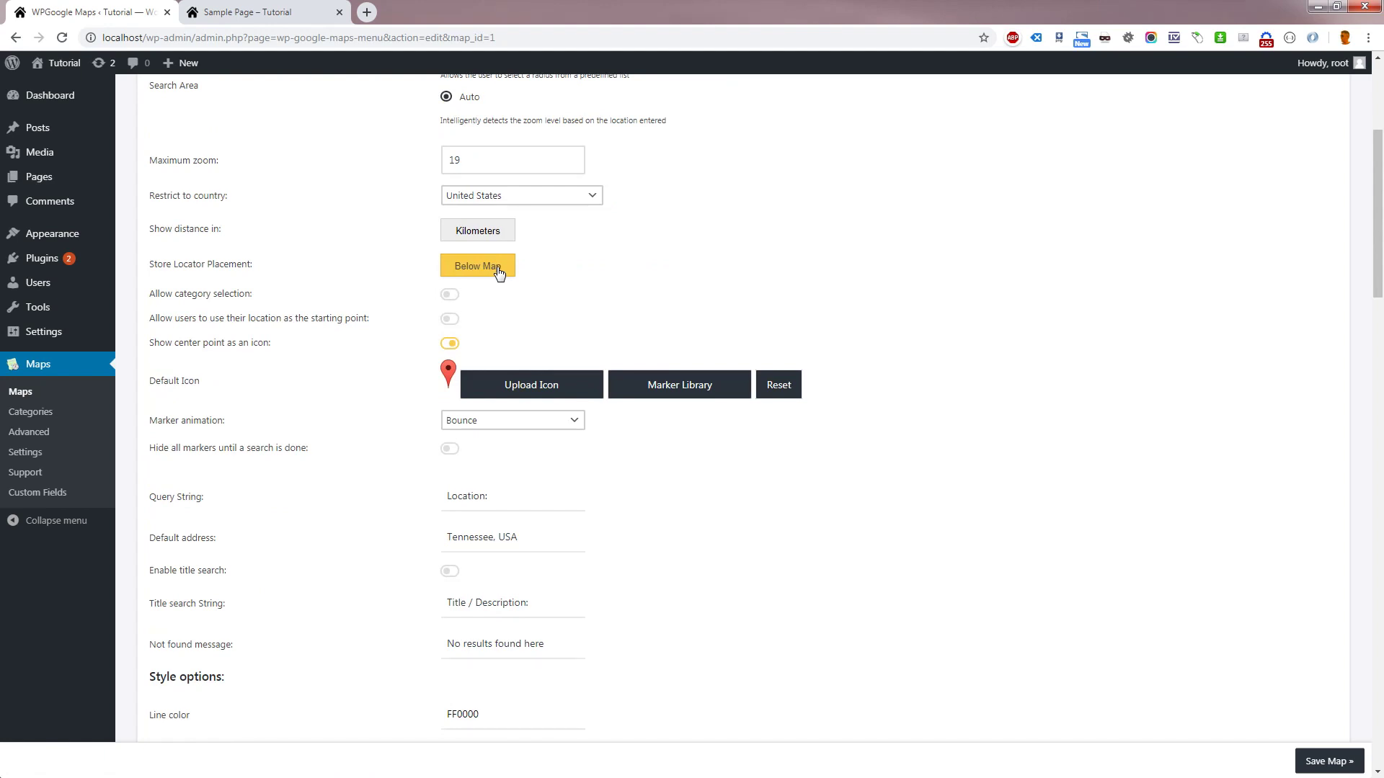
{"action": "scroll", "coordinate": [499, 272], "scroll_direction": "down", "scroll_amount": 2}
{"action": "left_click", "coordinate": [446, 383]}
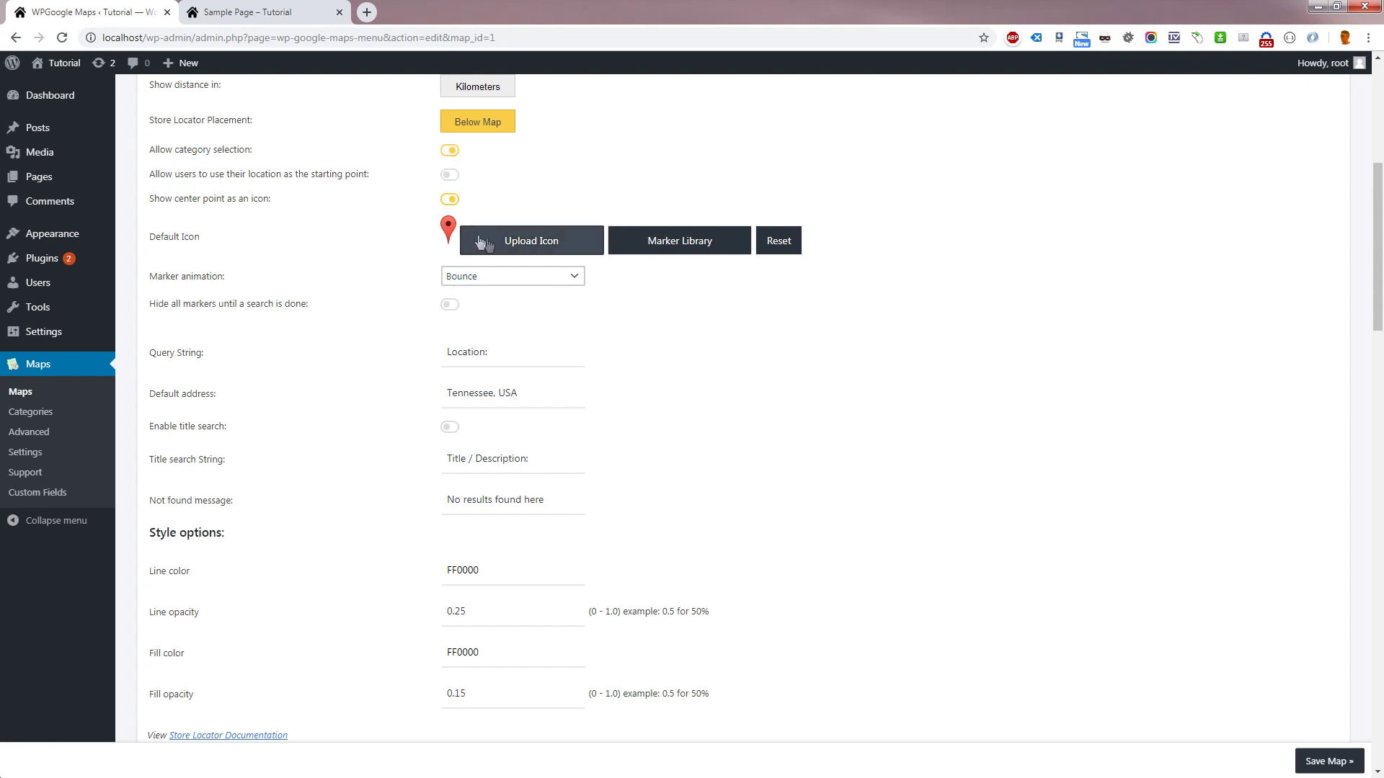
Step: Make the green marker the default icon and set marker animation to Drop
{"action": "left_click", "coordinate": [529, 248]}
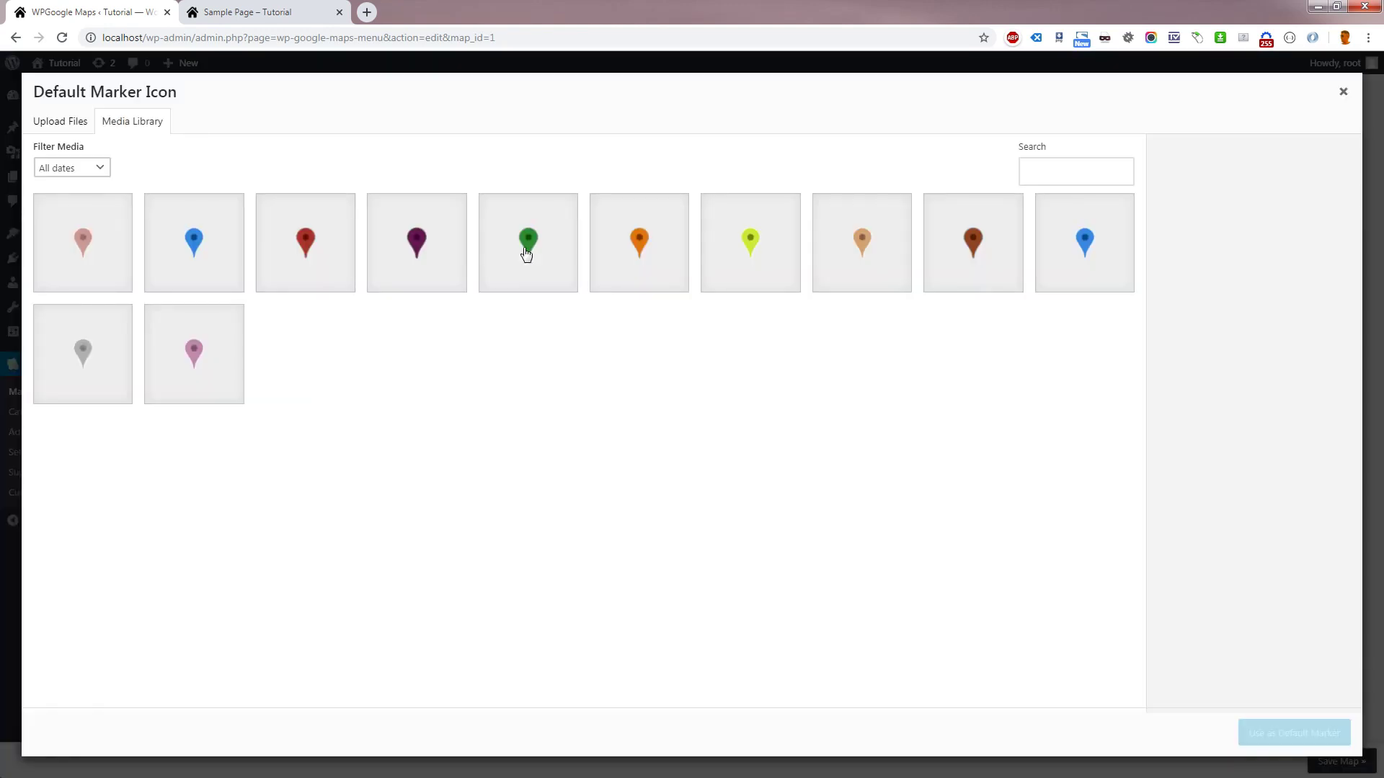
{"action": "left_click", "coordinate": [520, 263]}
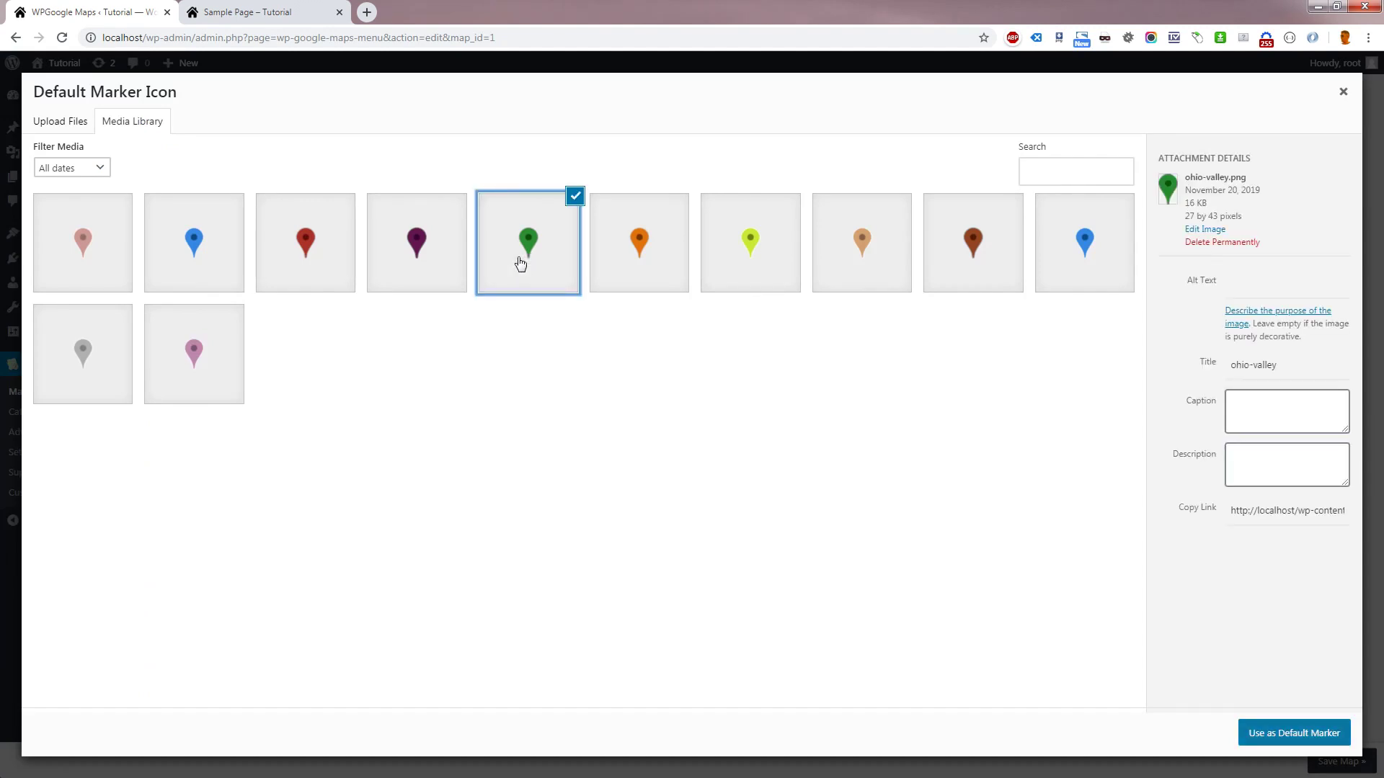
{"action": "left_click", "coordinate": [1297, 736]}
{"action": "scroll", "coordinate": [577, 461], "scroll_direction": "down", "scroll_amount": 1}
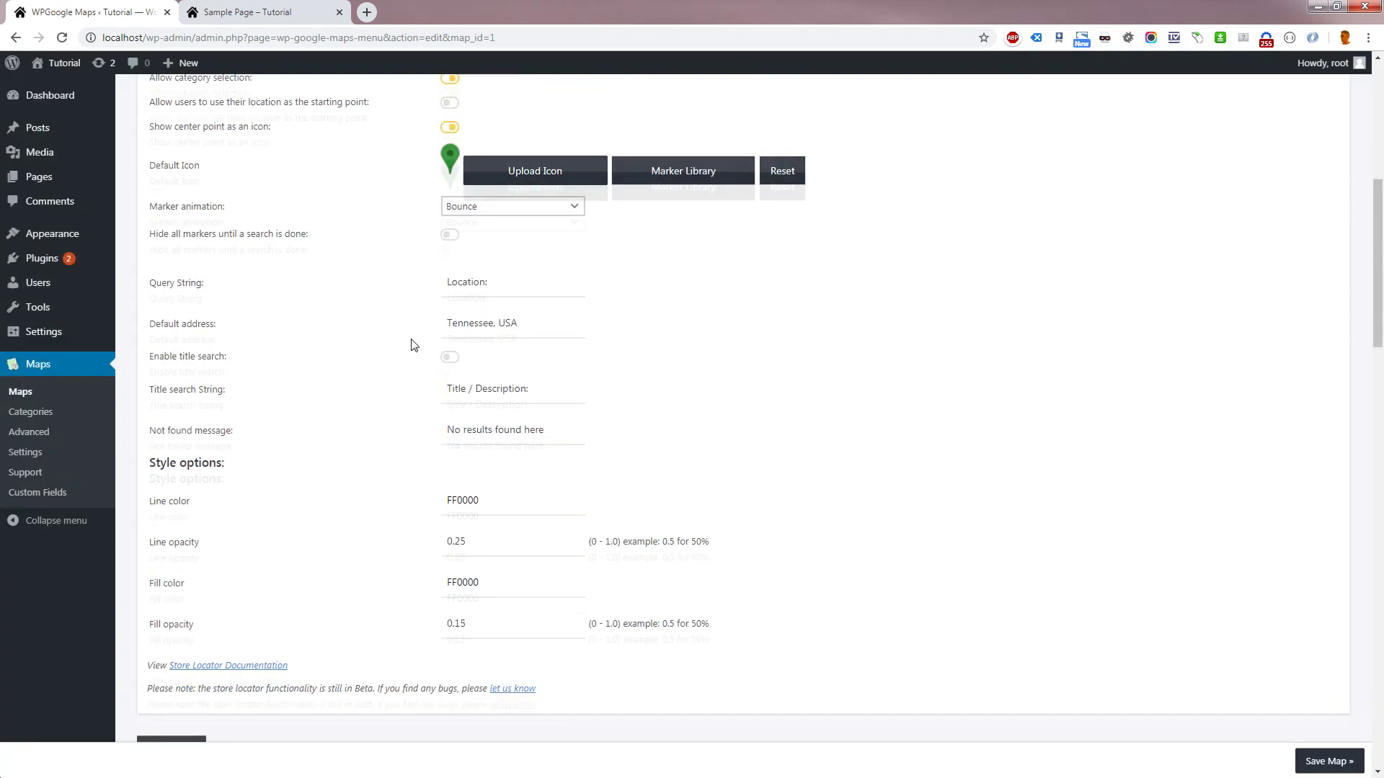
{"action": "left_click", "coordinate": [515, 211]}
{"action": "left_click", "coordinate": [494, 251]}
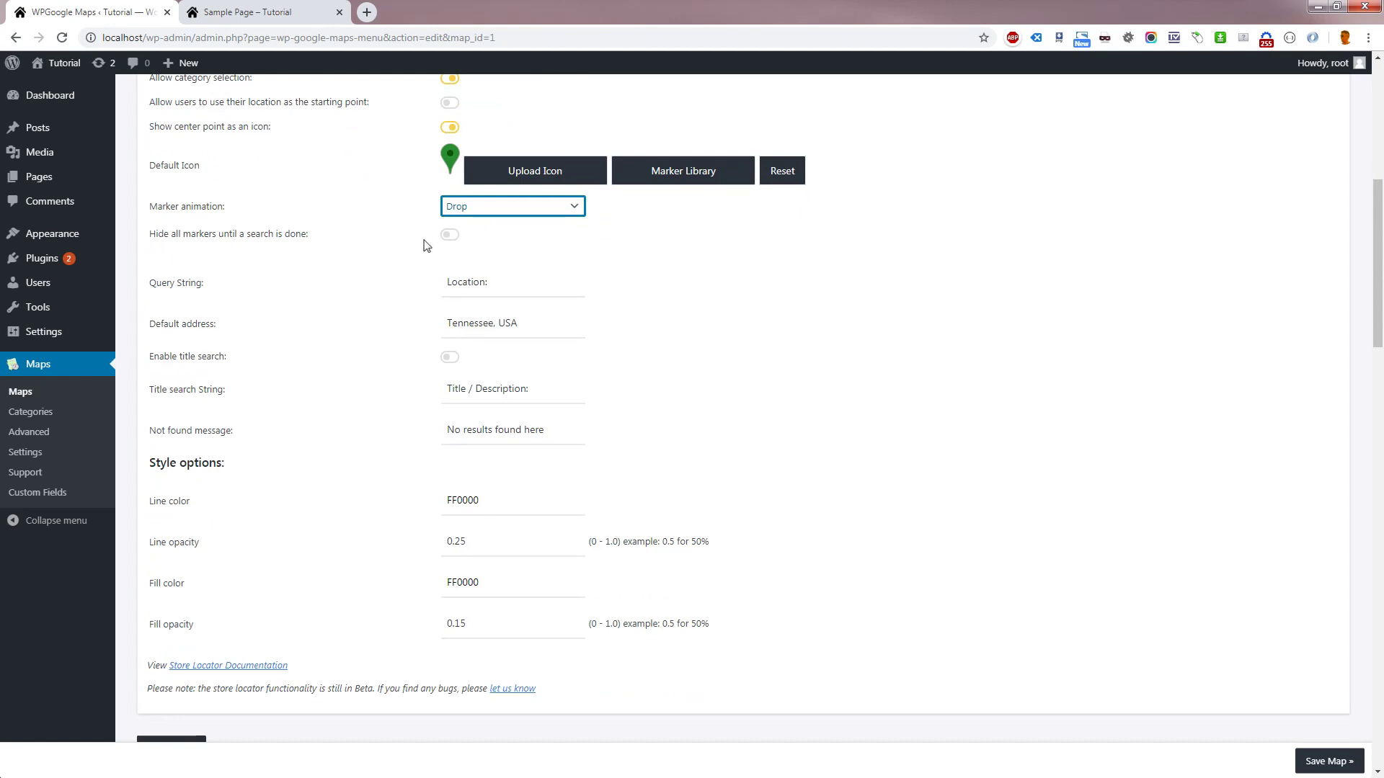
Step: Enable title search and relabel it 'Keywords:'
{"action": "left_click", "coordinate": [455, 366]}
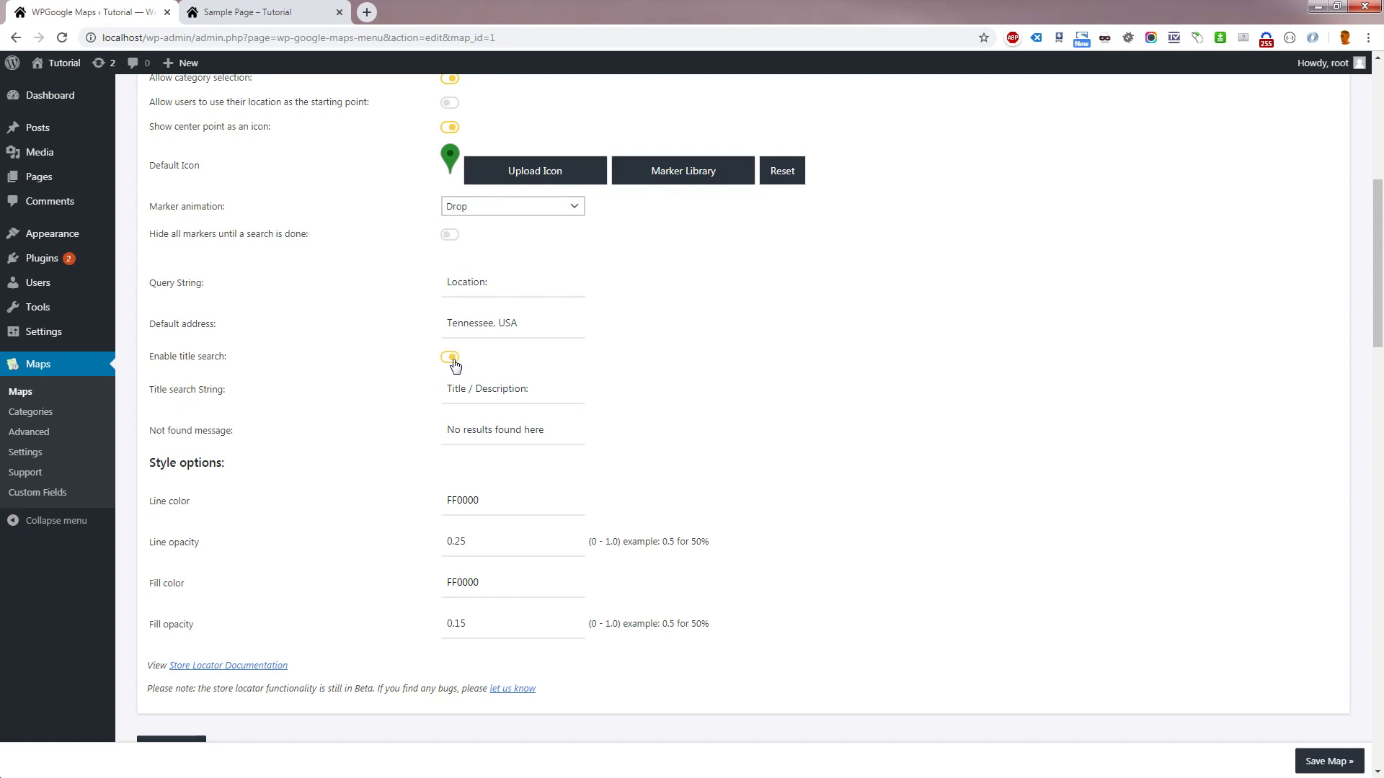
{"action": "left_click", "coordinate": [541, 394]}
{"action": "key", "text": "ctrl+a"}
{"action": "type", "text": "Keywords:"}
{"action": "scroll", "coordinate": [542, 395], "scroll_direction": "down", "scroll_amount": 2}
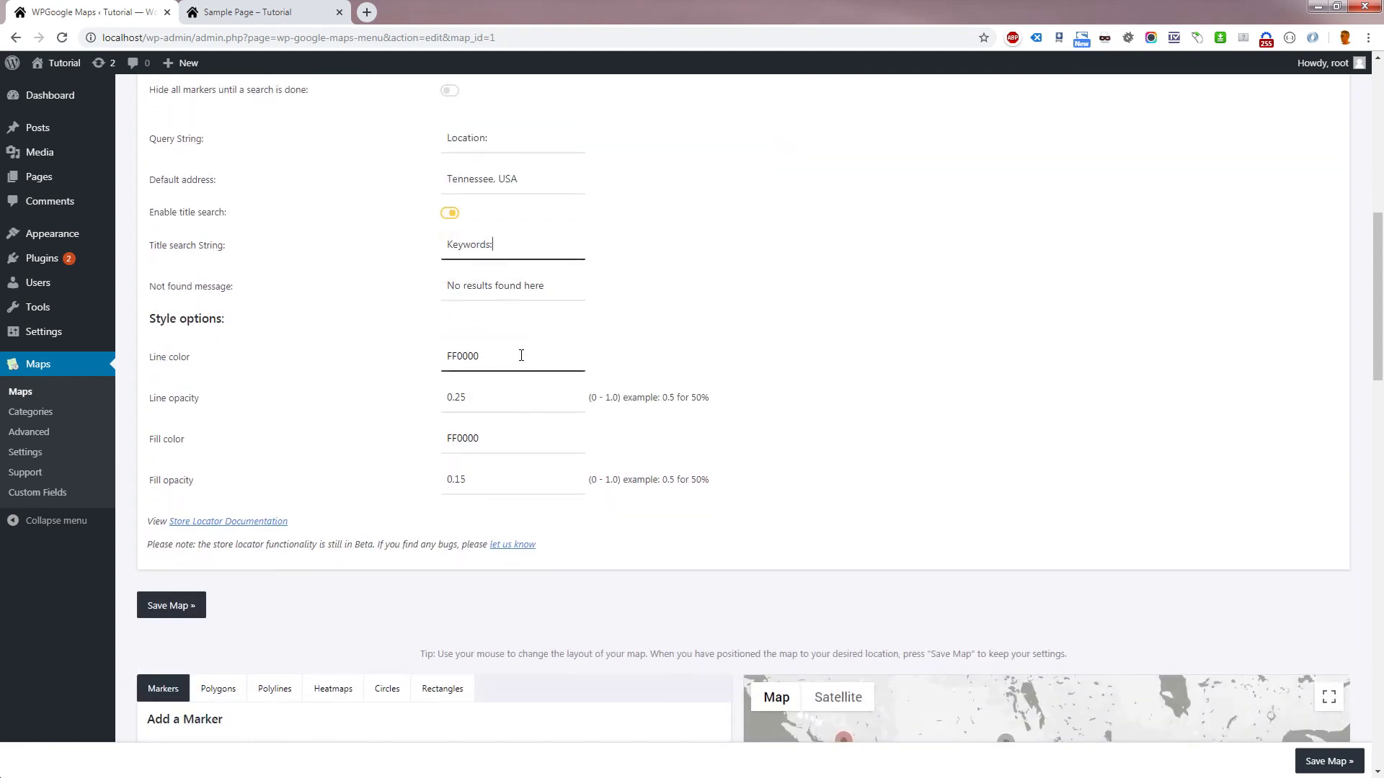
Step: Set the search area line colour to 6FD91E and fill colour to 36C720
{"action": "left_click", "coordinate": [521, 355]}
{"action": "left_click_drag", "start_coordinate": [464, 402], "coordinate": [482, 390]}
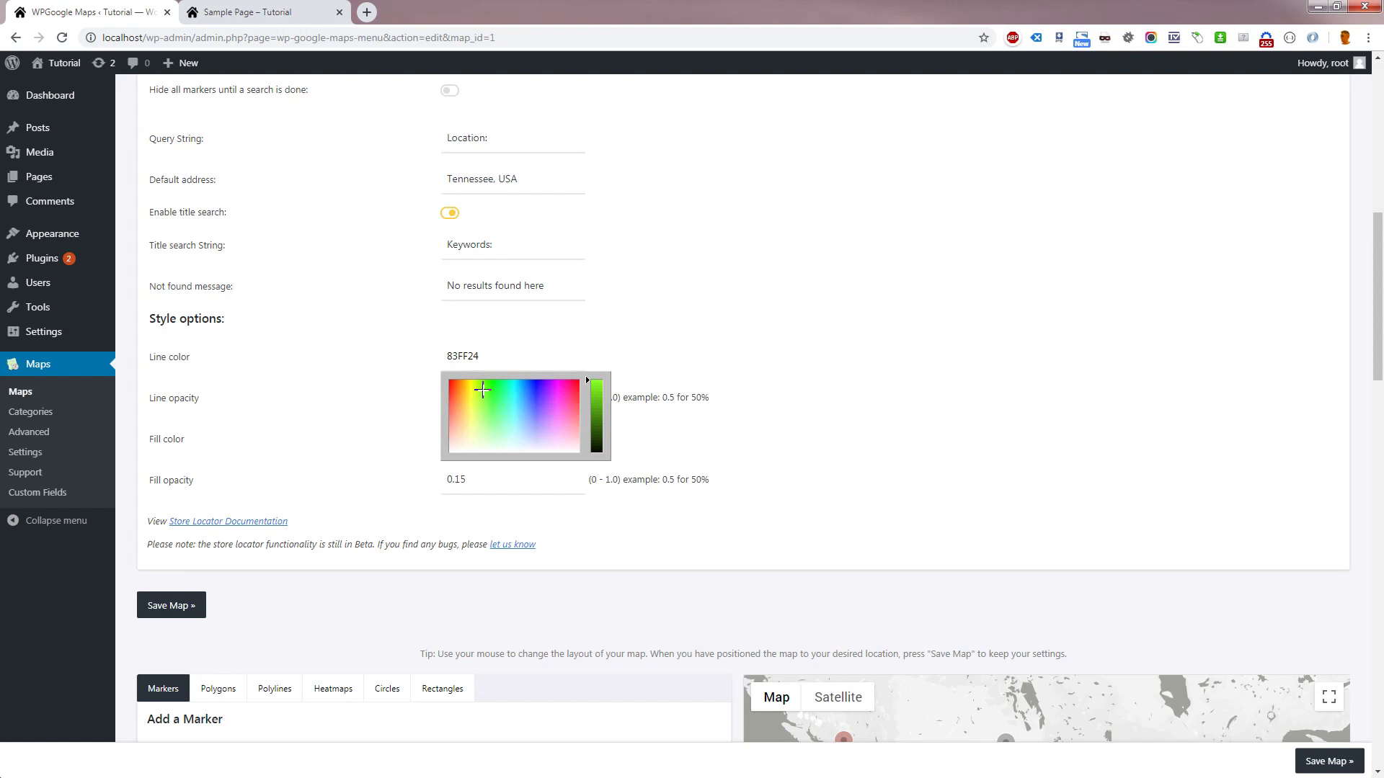
{"action": "left_click_drag", "start_coordinate": [587, 378], "coordinate": [587, 390]}
{"action": "left_click", "coordinate": [721, 426]}
{"action": "left_click", "coordinate": [497, 440]}
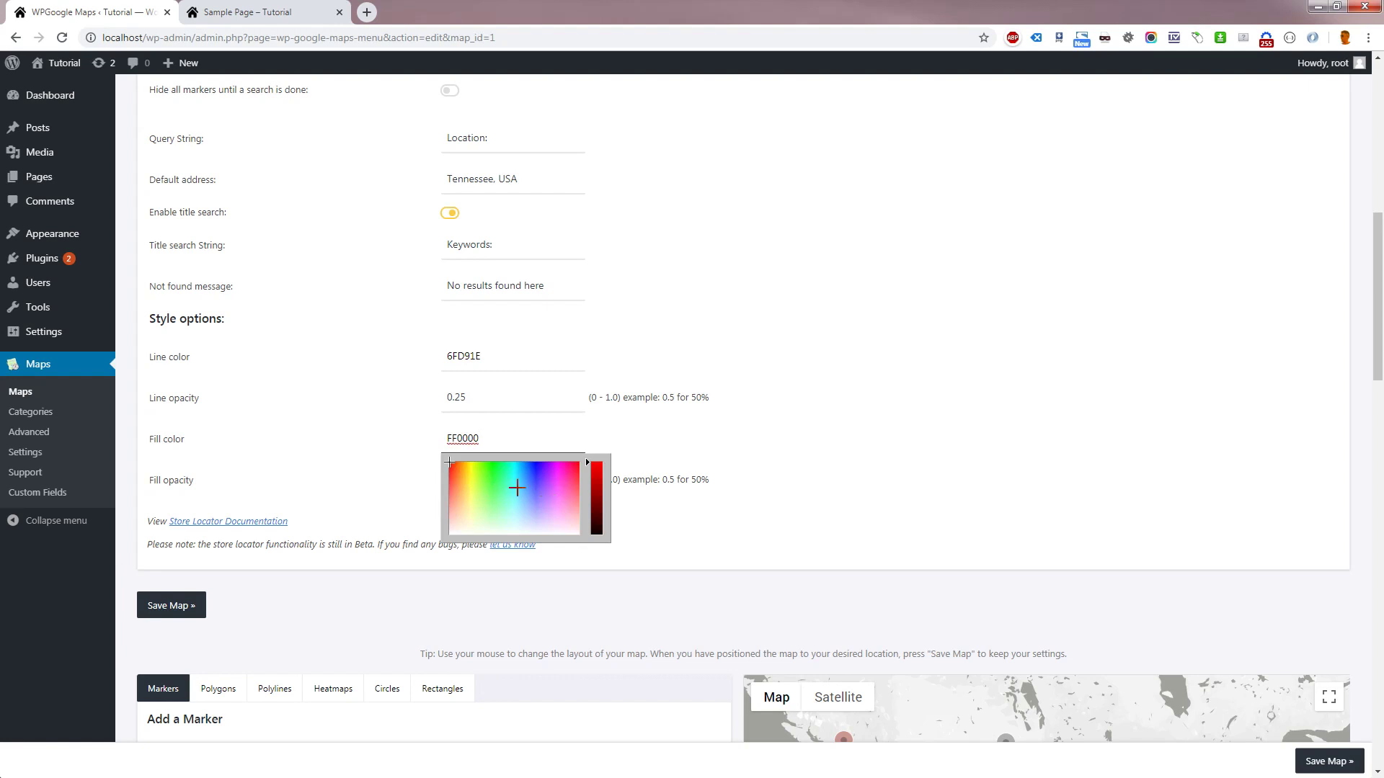
{"action": "left_click_drag", "start_coordinate": [505, 483], "coordinate": [490, 474]}
{"action": "left_click", "coordinate": [596, 479]}
{"action": "left_click", "coordinate": [766, 434]}
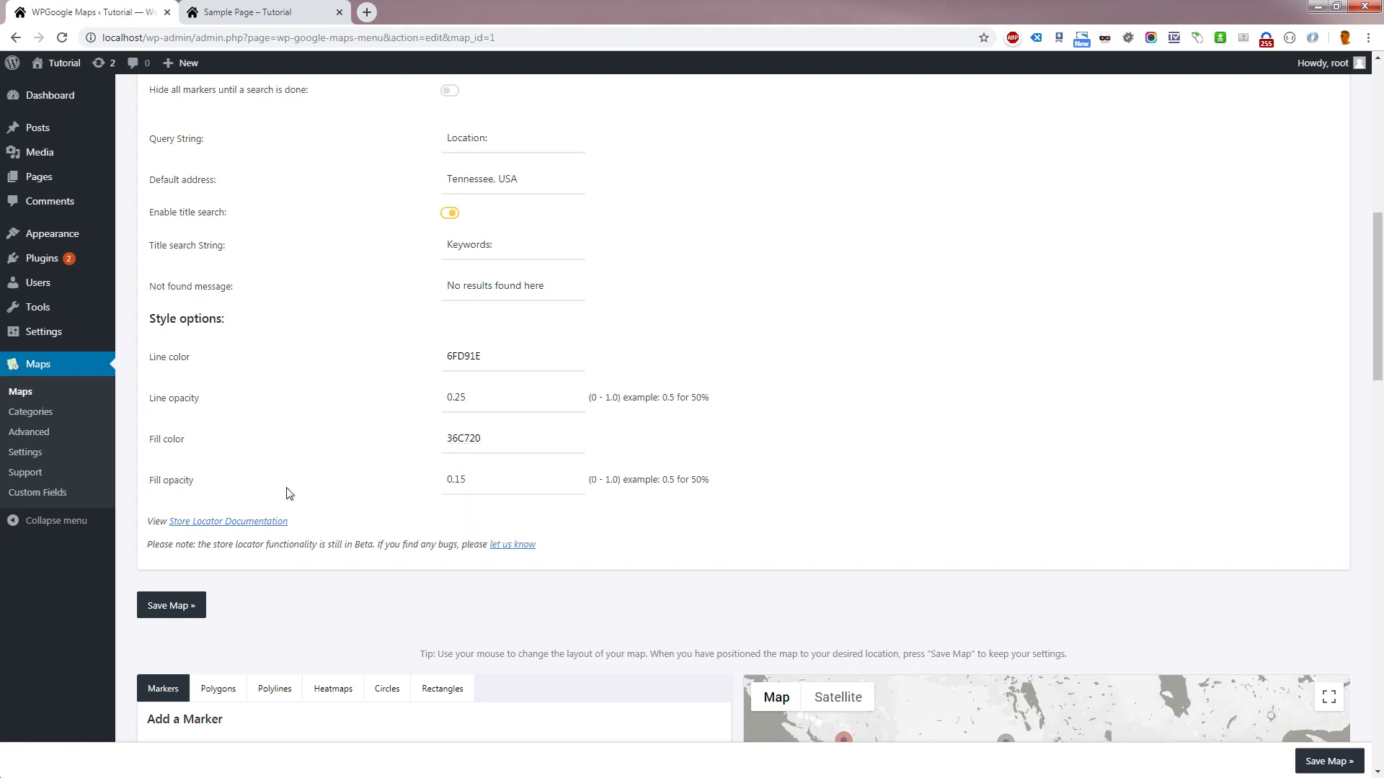
Step: Save the map settings and return to the Sample Page
{"action": "left_click", "coordinate": [172, 605]}
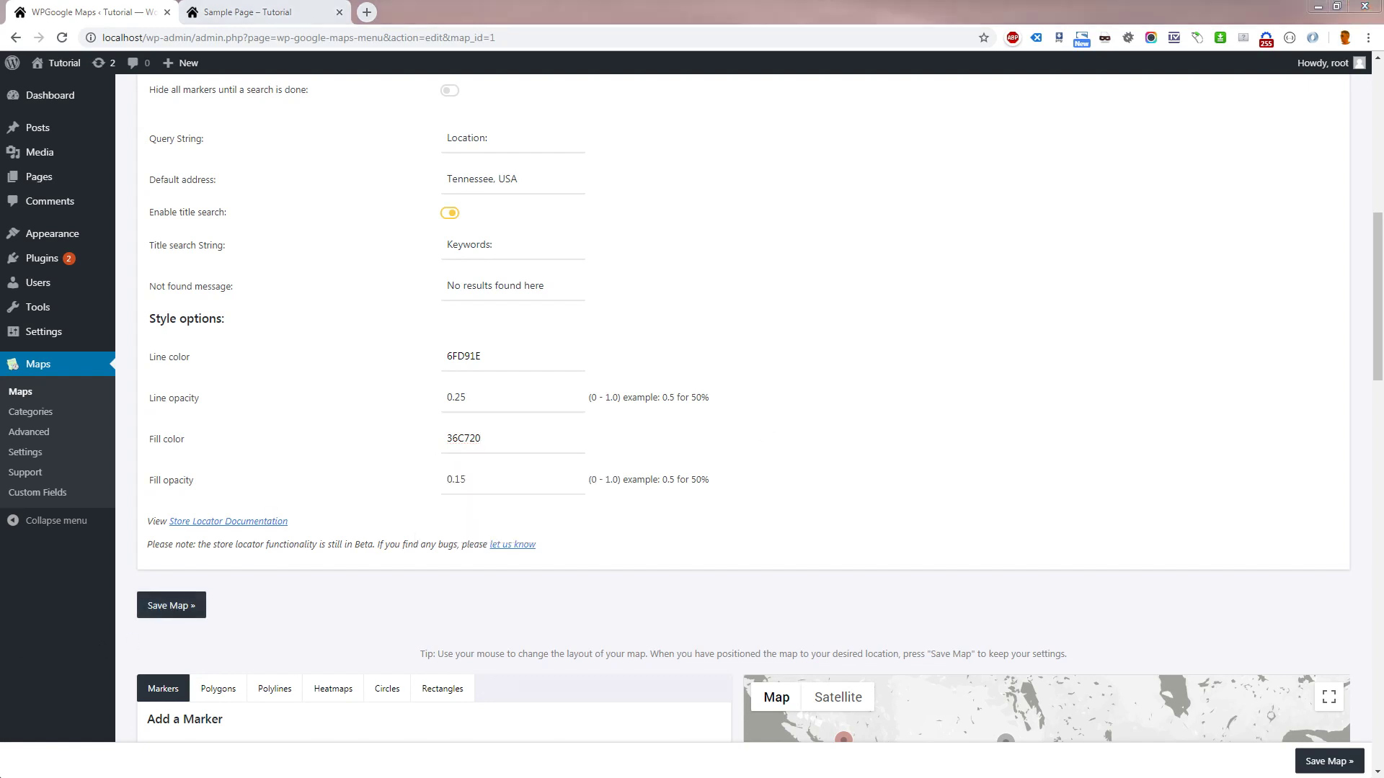
{"action": "left_click", "coordinate": [197, 604]}
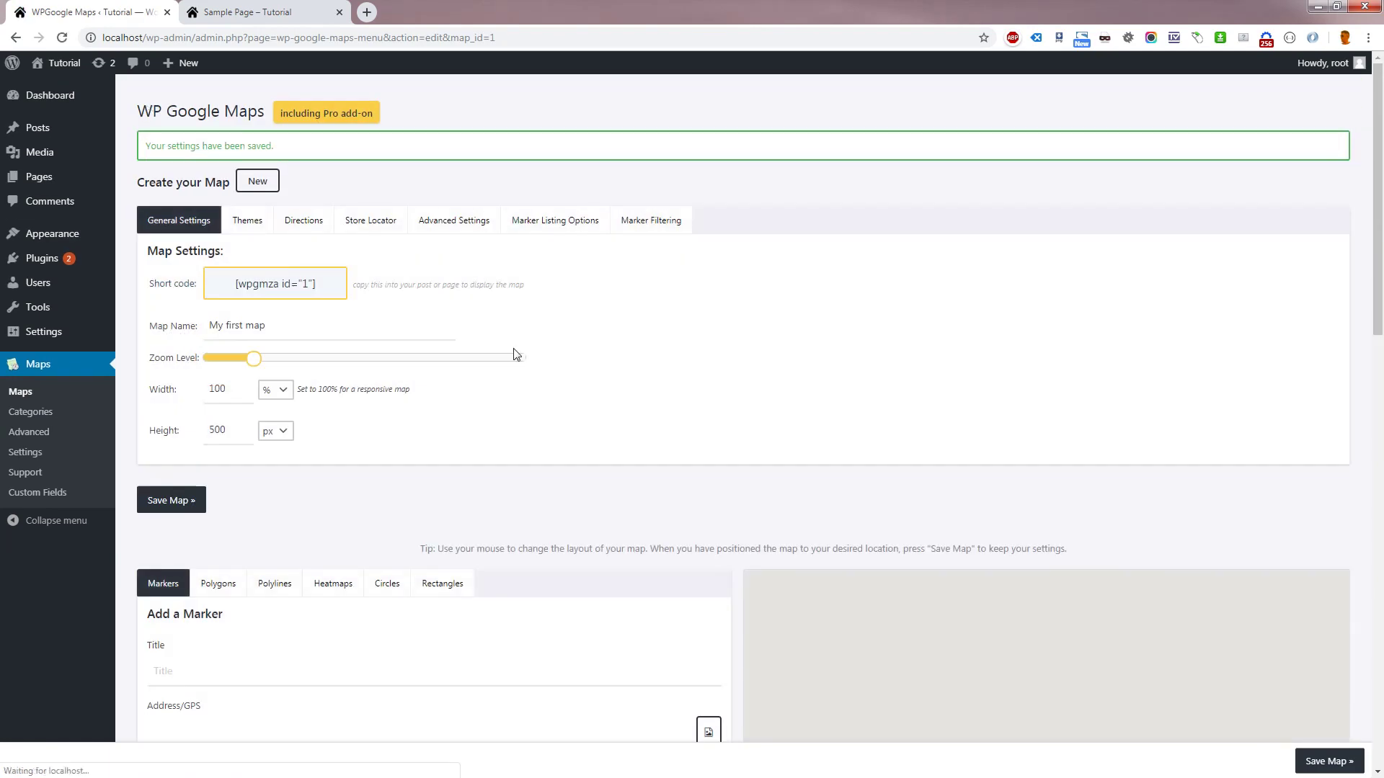
{"action": "scroll", "coordinate": [554, 368], "scroll_direction": "down", "scroll_amount": 3}
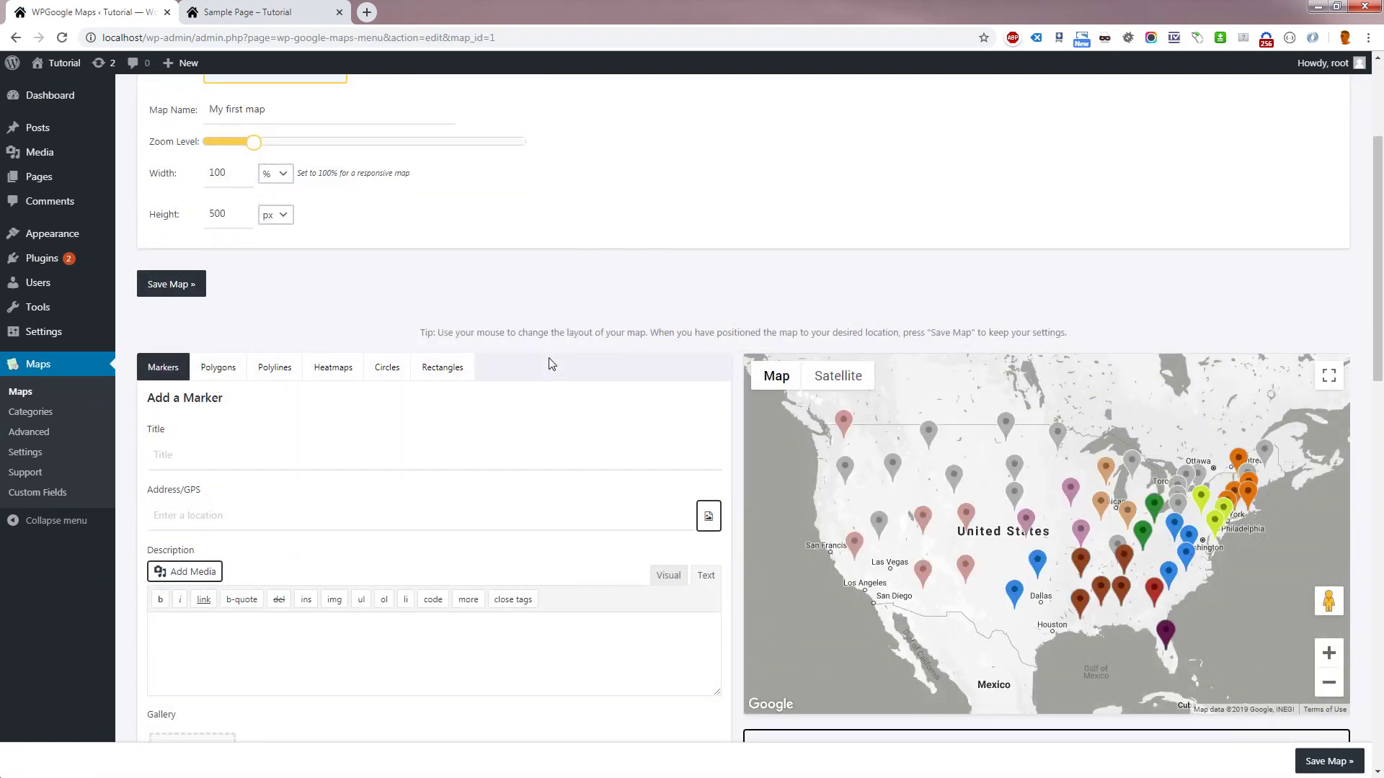
{"action": "scroll", "coordinate": [557, 365], "scroll_direction": "up", "scroll_amount": 3}
{"action": "left_click", "coordinate": [305, 12]}
Step: Reload the Sample Page and check the Keywords field and region checkboxes below the map
{"action": "scroll", "coordinate": [885, 226], "scroll_direction": "down", "scroll_amount": 1}
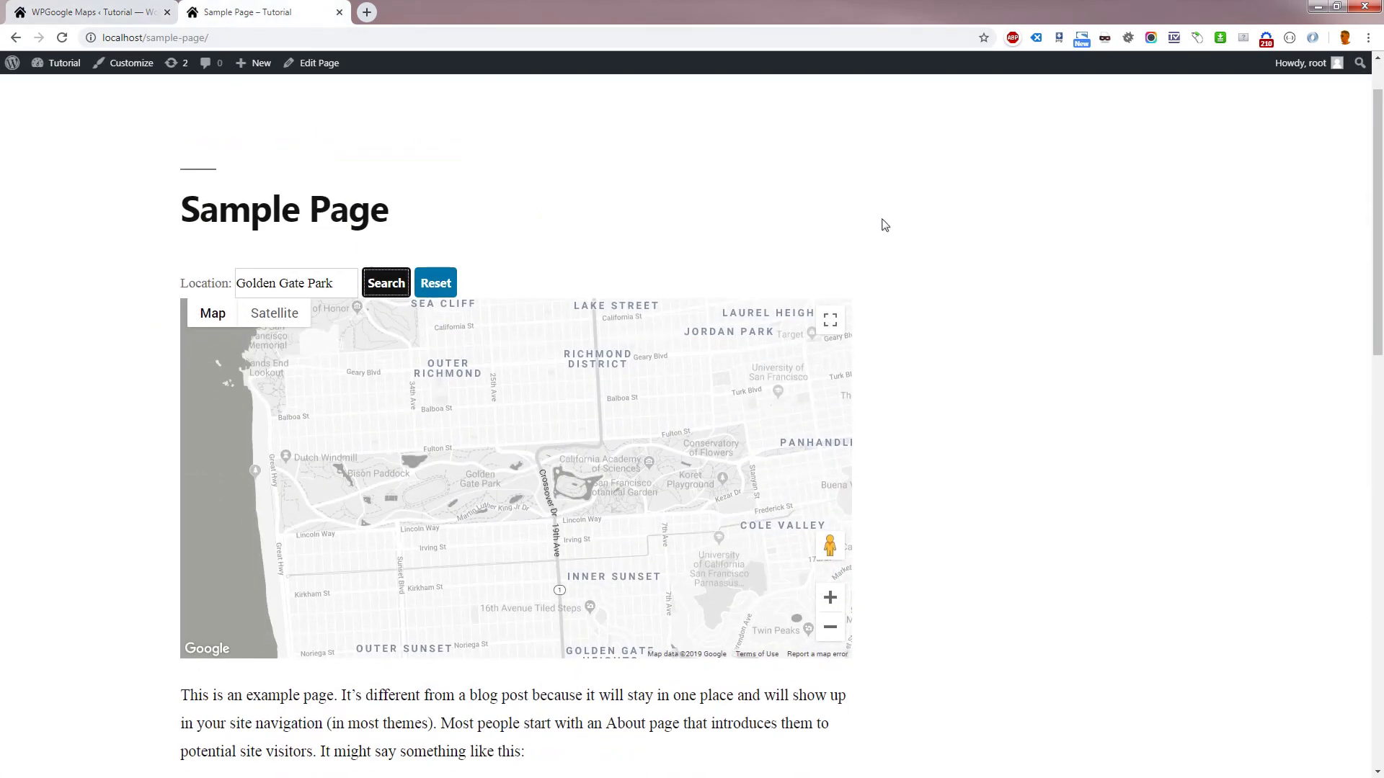
{"action": "key", "text": "F5"}
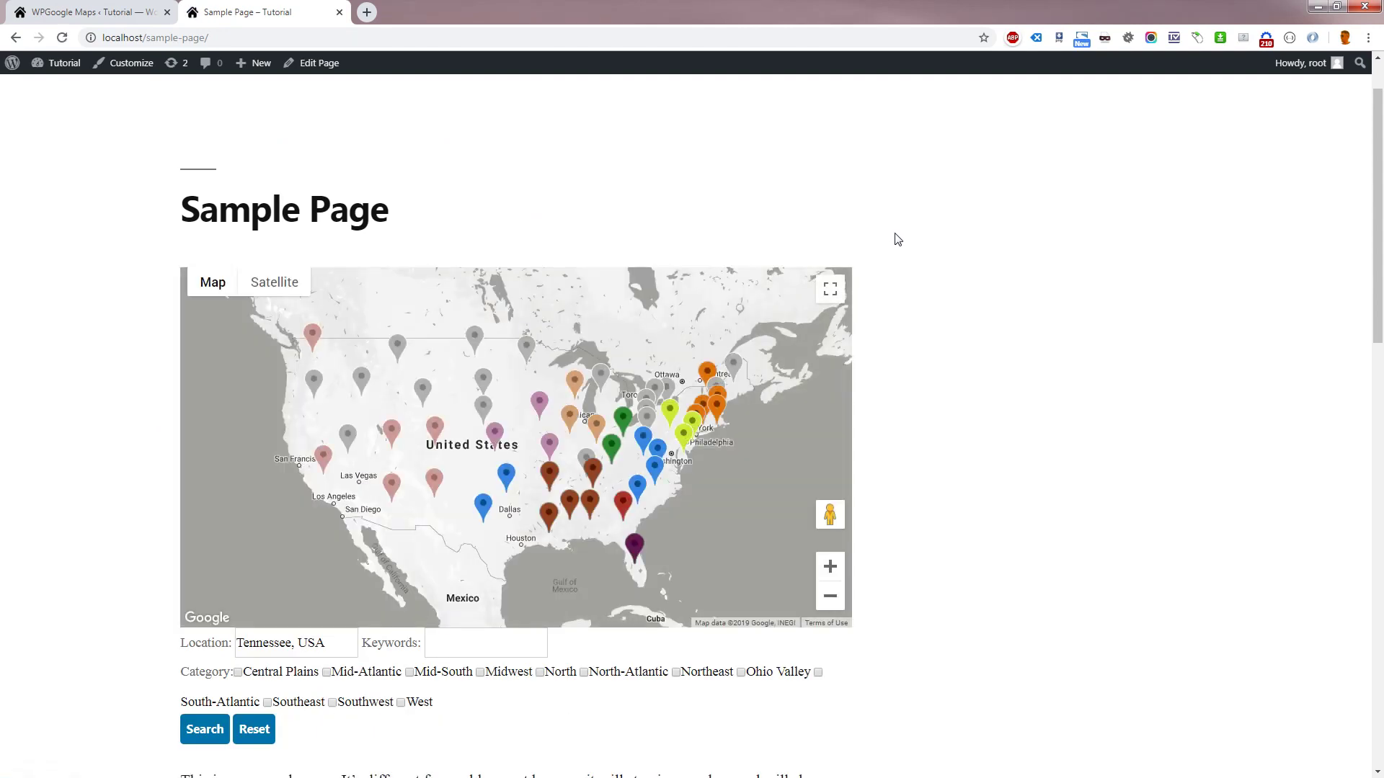
{"action": "scroll", "coordinate": [916, 252], "scroll_direction": "down", "scroll_amount": 3}
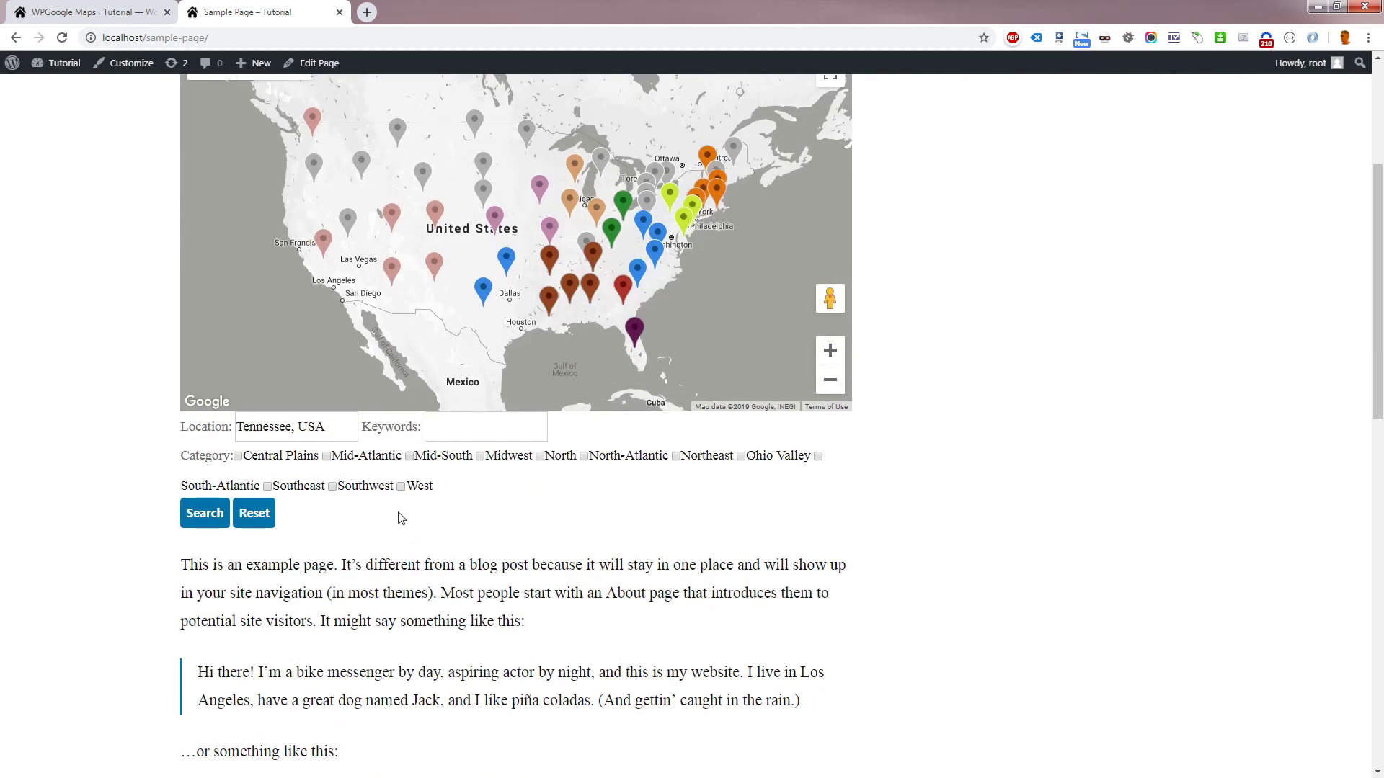